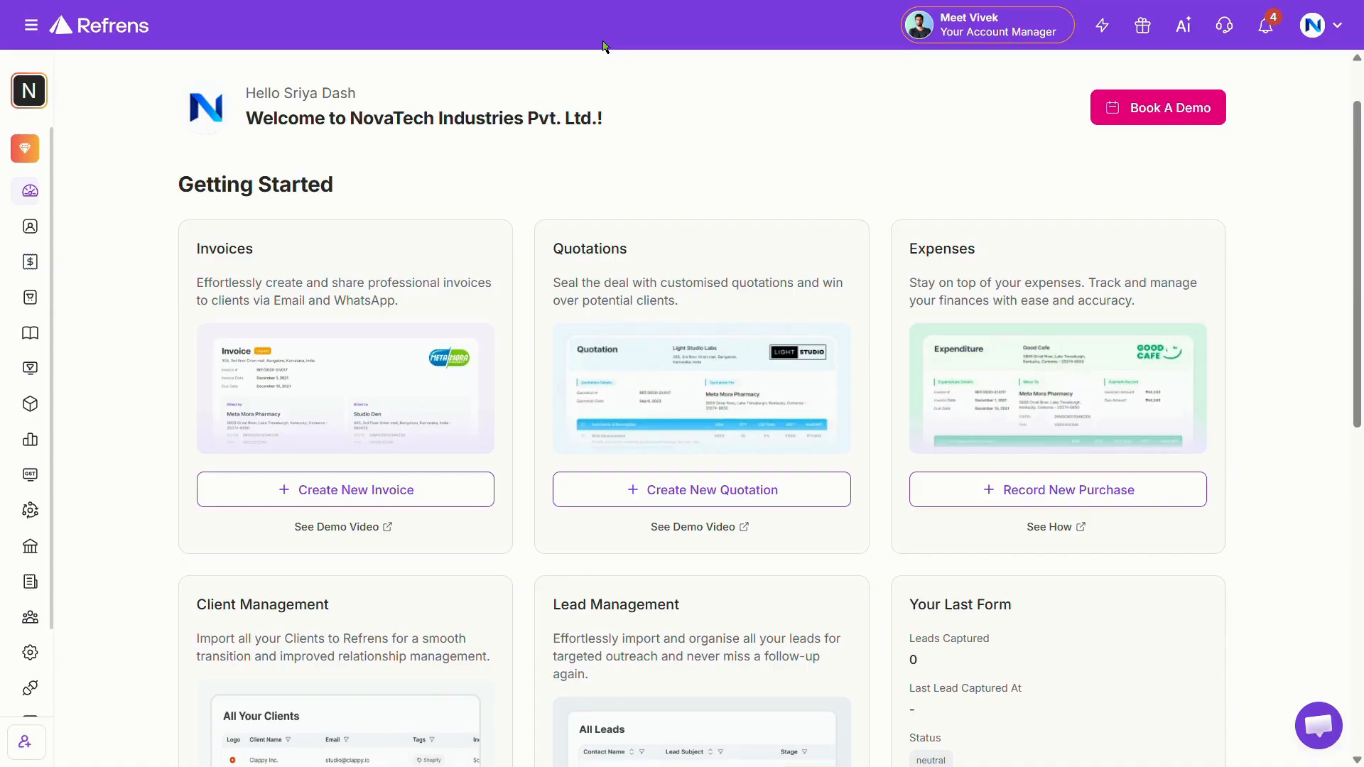
- Open the Vendor Leads dashboard under Purchases & Expenses
mouse_move(44, 372)
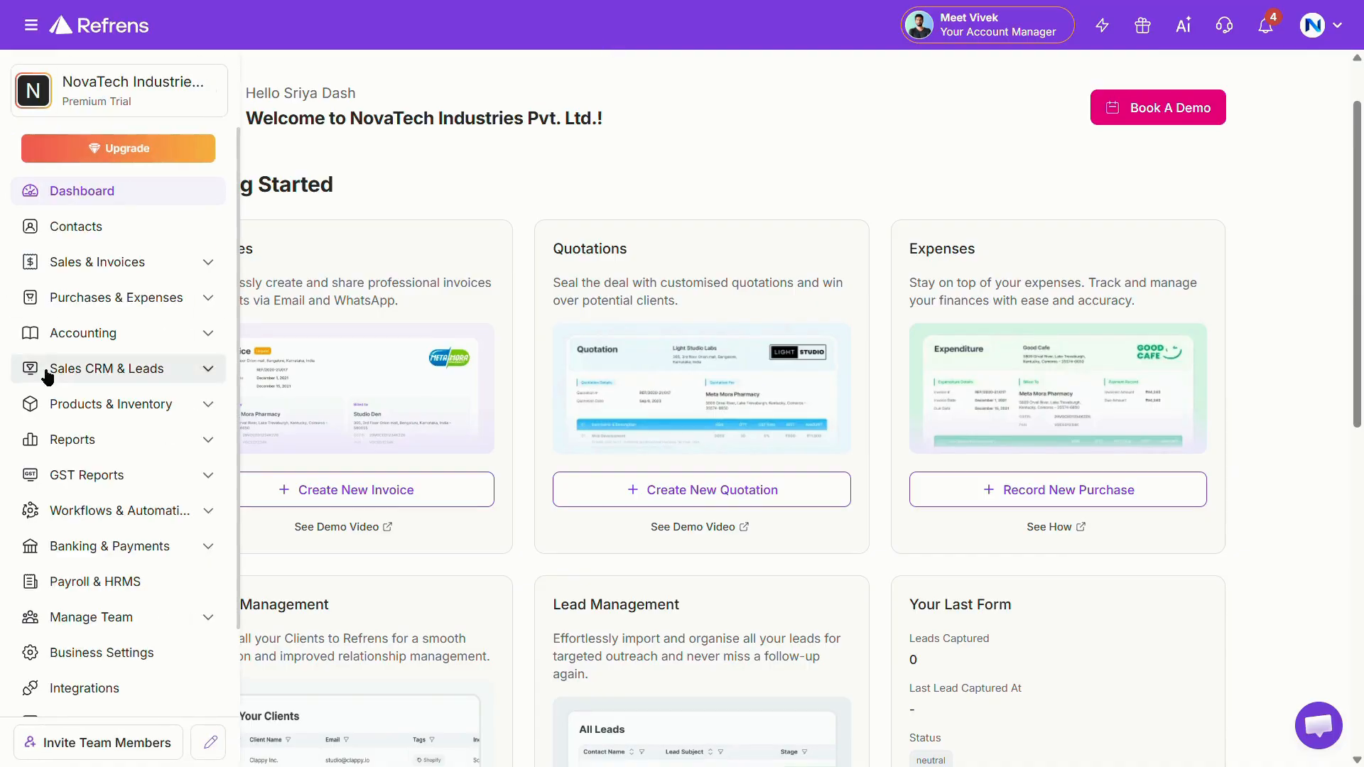
left_click(128, 297)
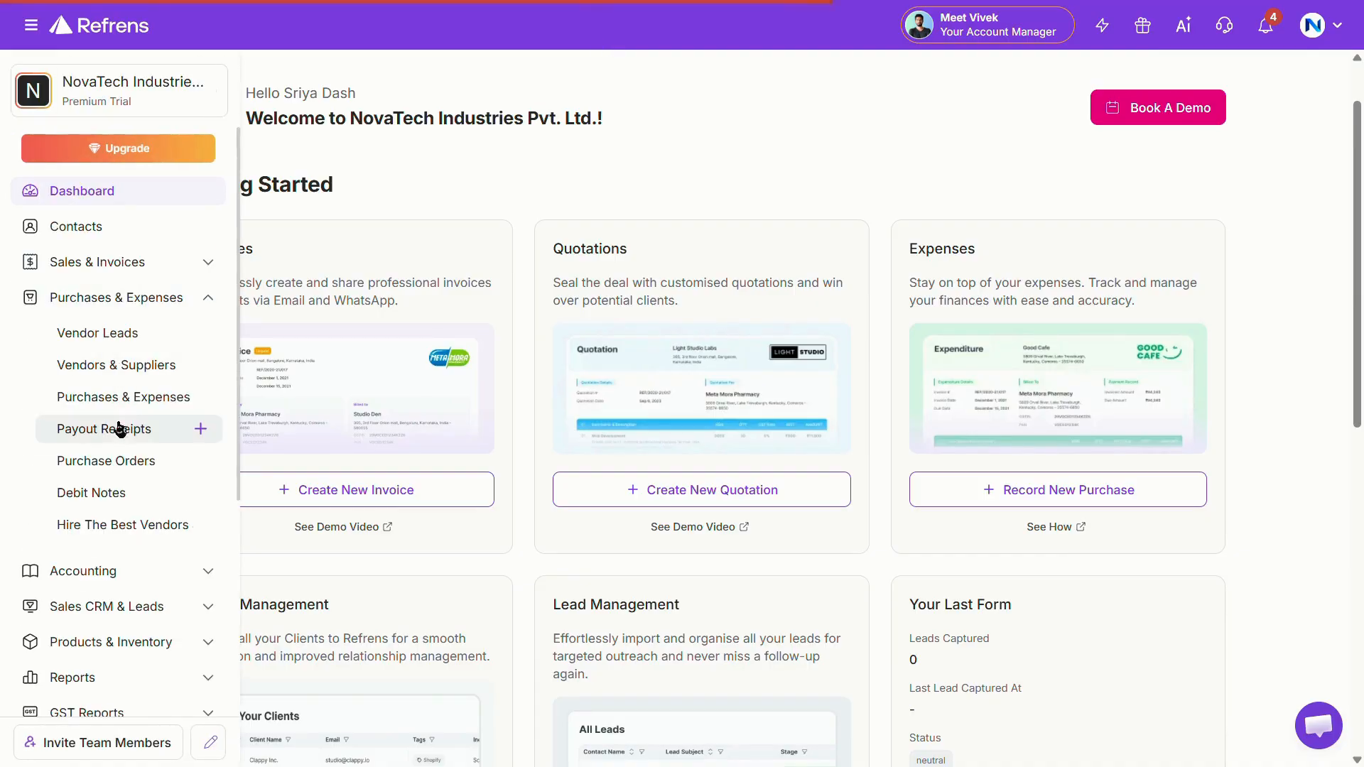
left_click(122, 332)
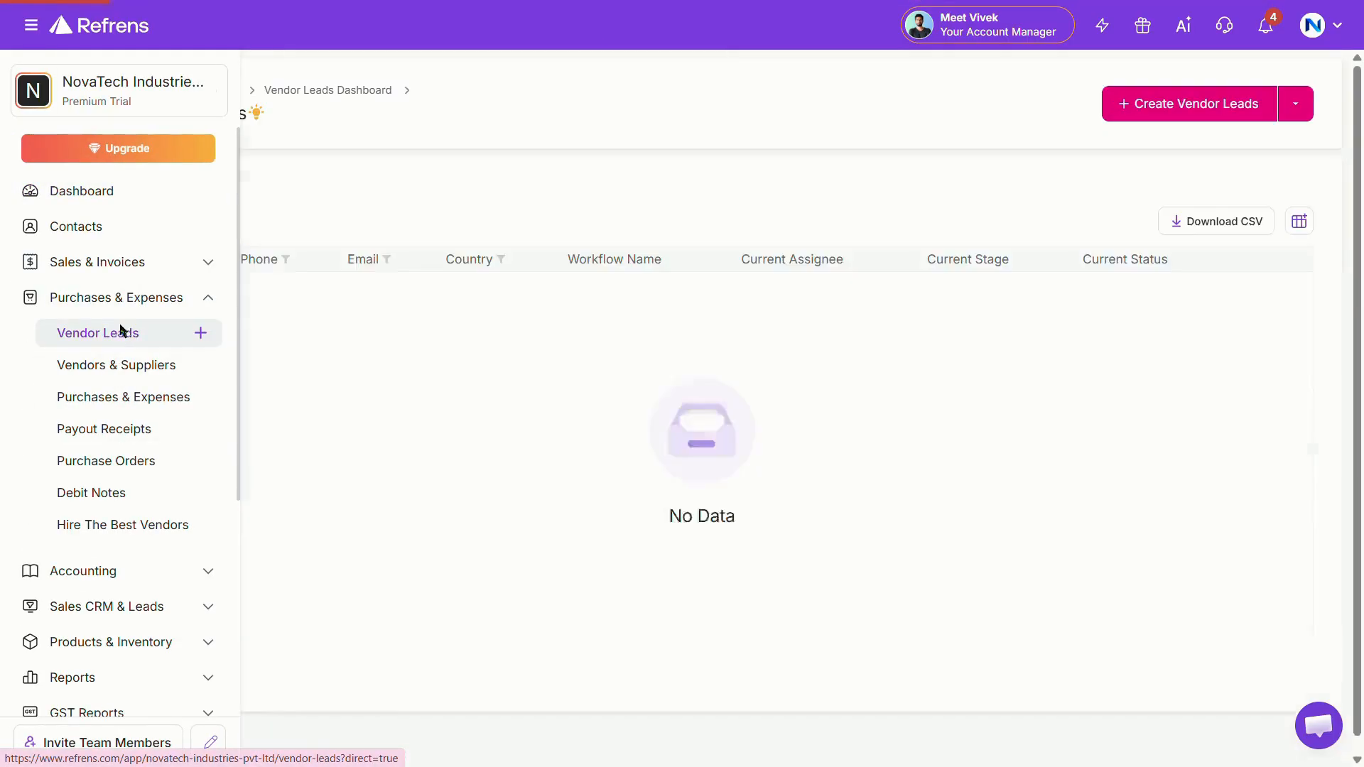
- Look at the manual vendor lead entry form, return to the vendor leads list, and reveal the bulk upload option
left_click(1195, 114)
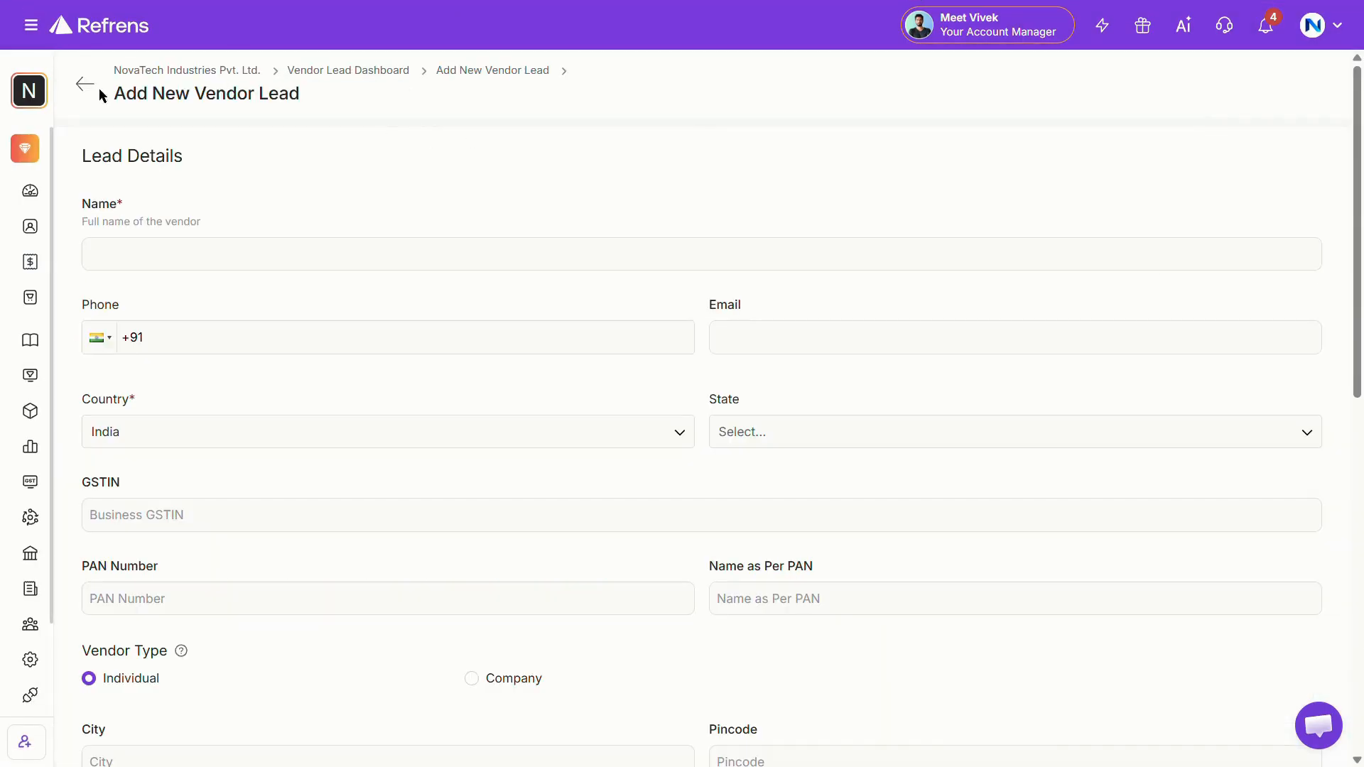
left_click(83, 87)
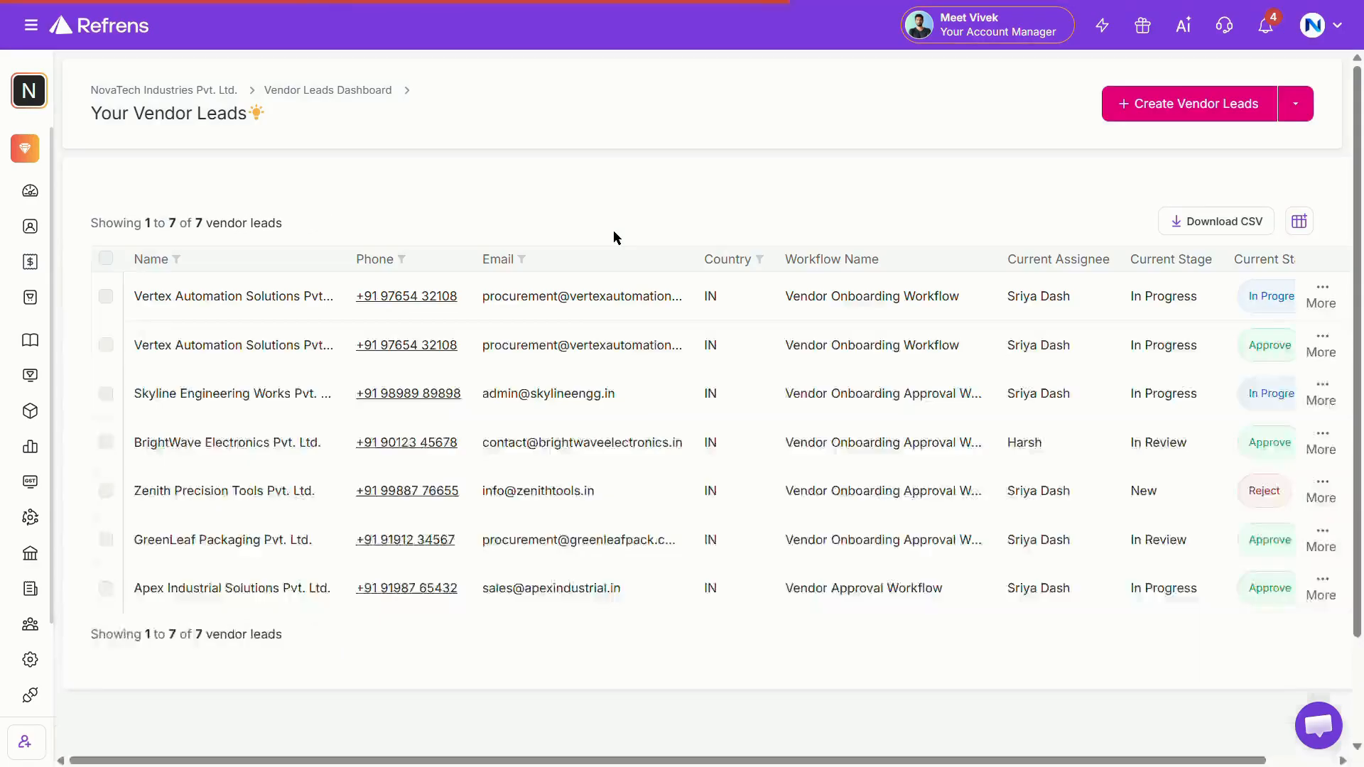
left_click(1299, 114)
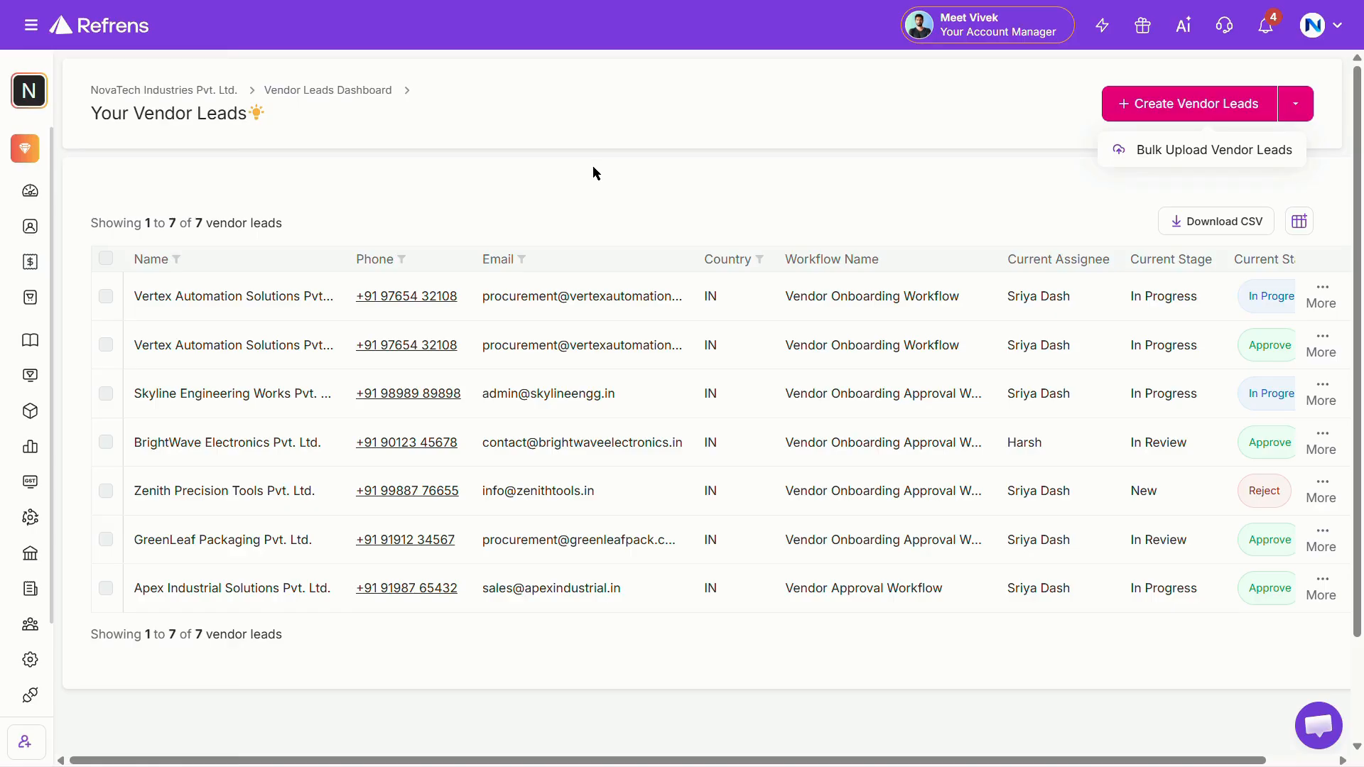
- Go to Workflow Forms under Workflows & Automations and begin creating a new form
mouse_move(86, 479)
scroll(86, 481, "down", 2)
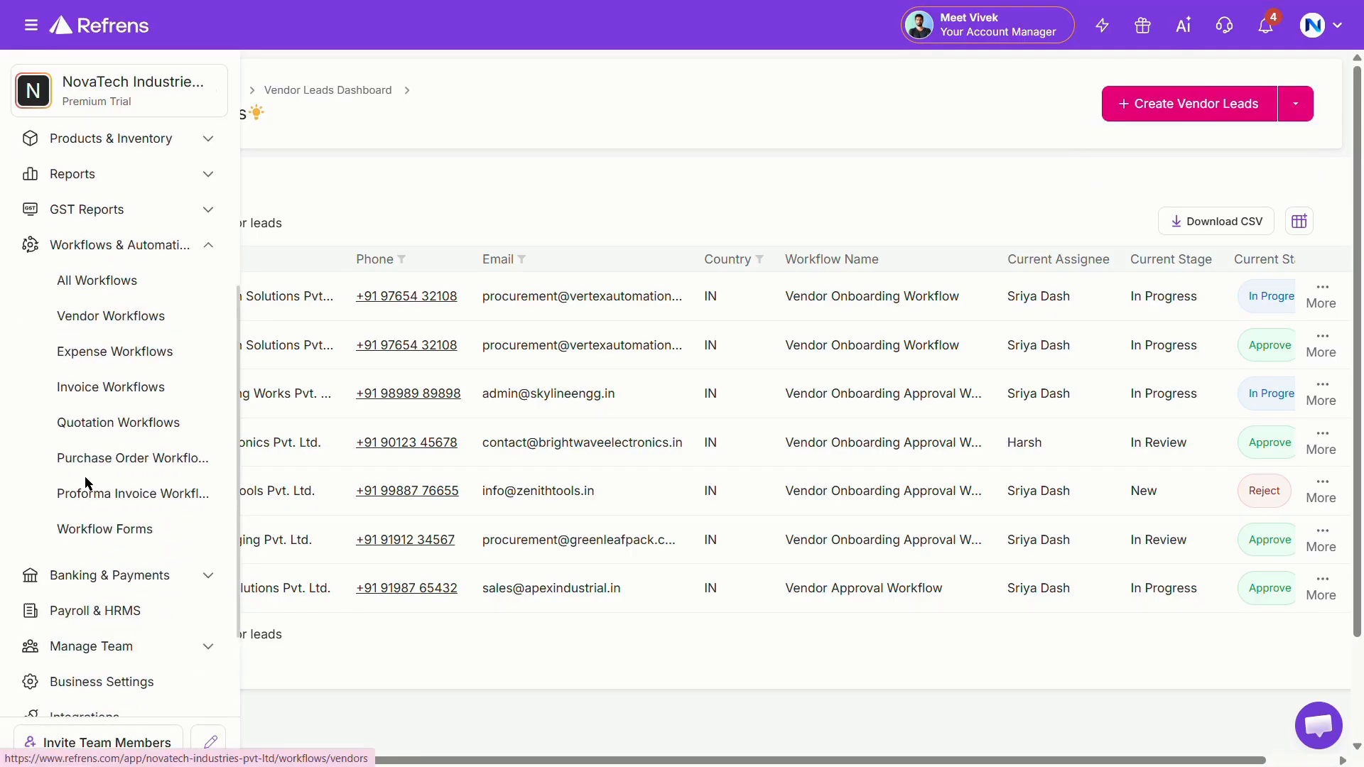
left_click(91, 529)
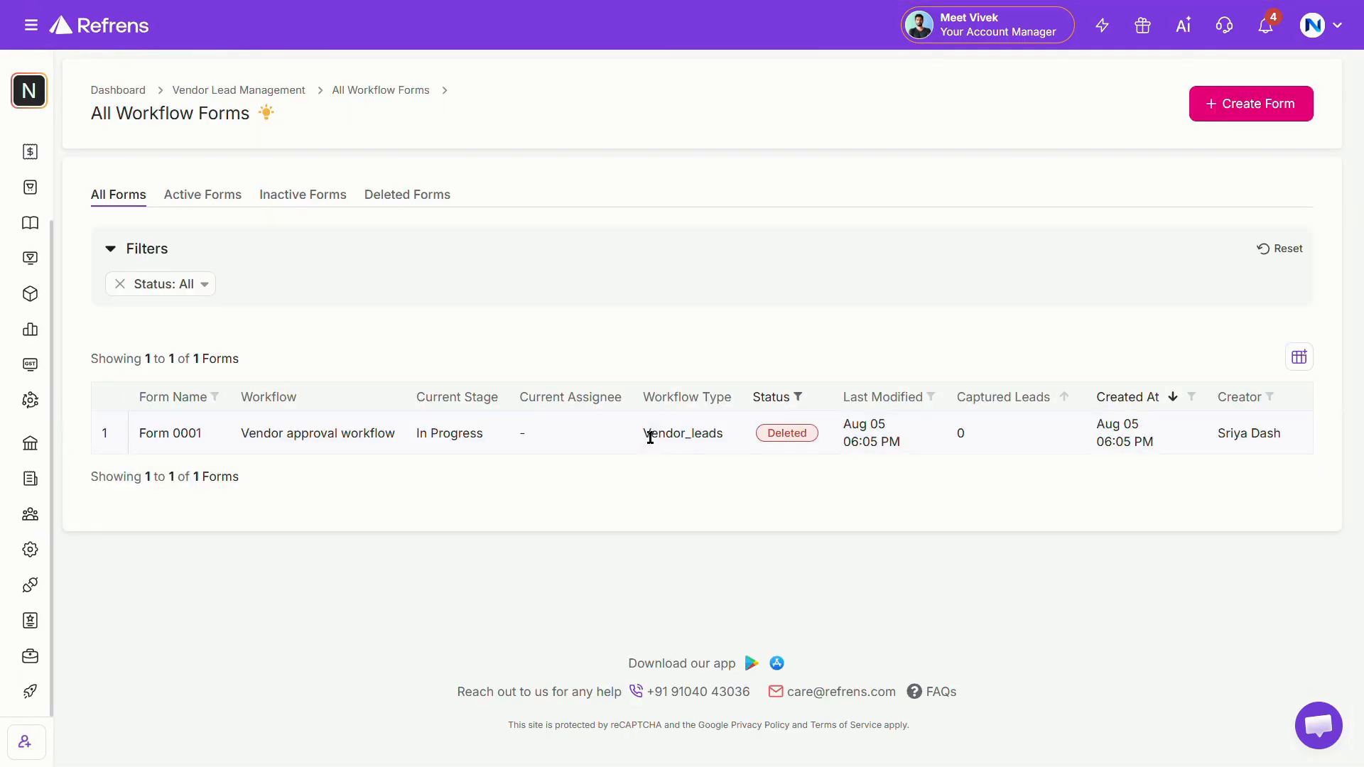
left_click(1209, 115)
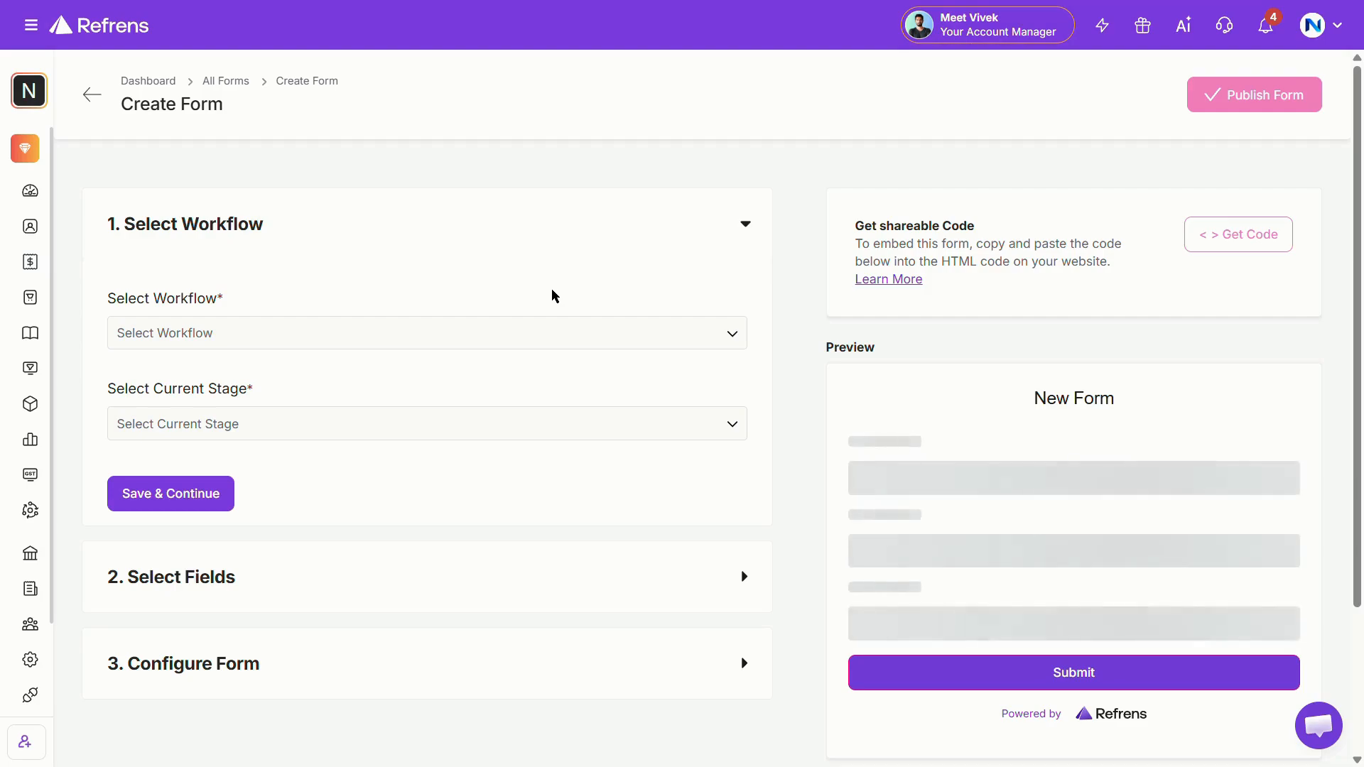
- Assign the form to the Vendor Onboarding Workflow with In Progress as the current stage, and save the selection
left_click(512, 333)
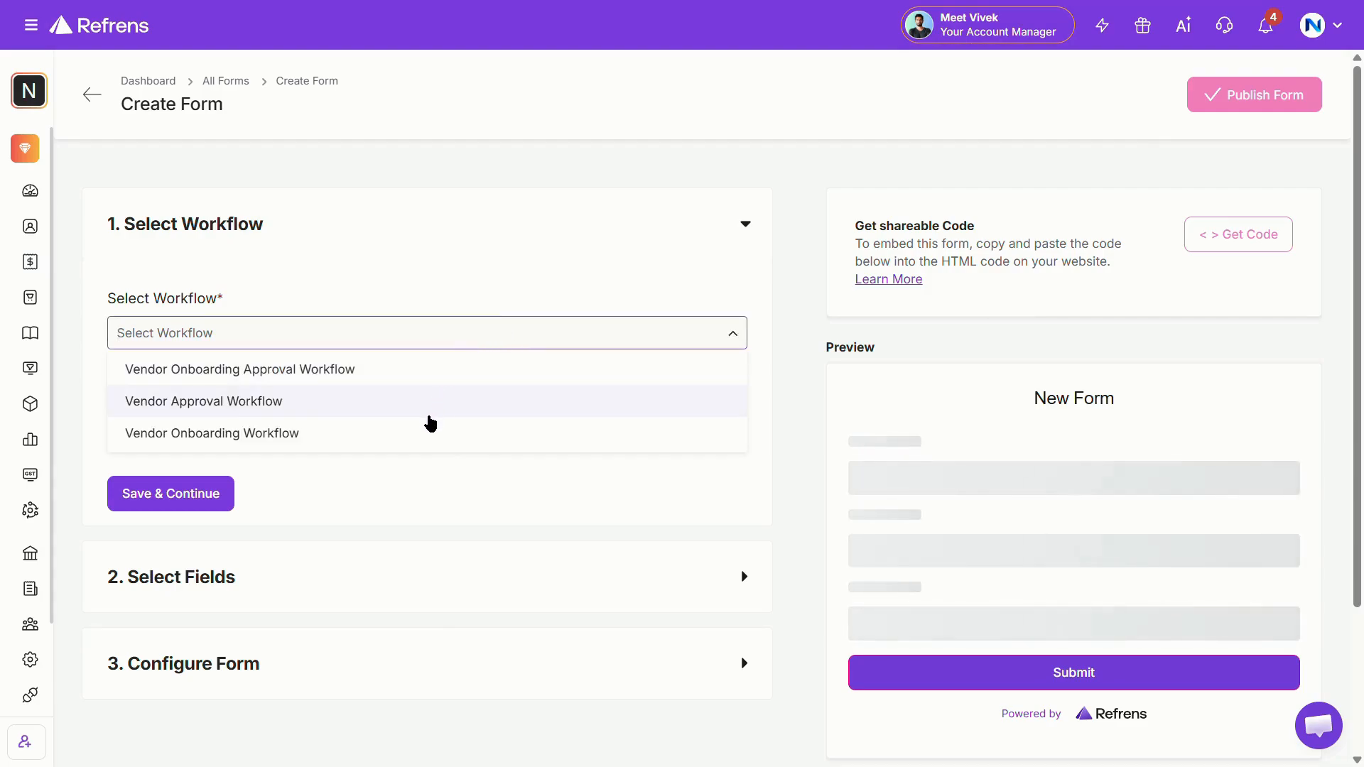
left_click(427, 433)
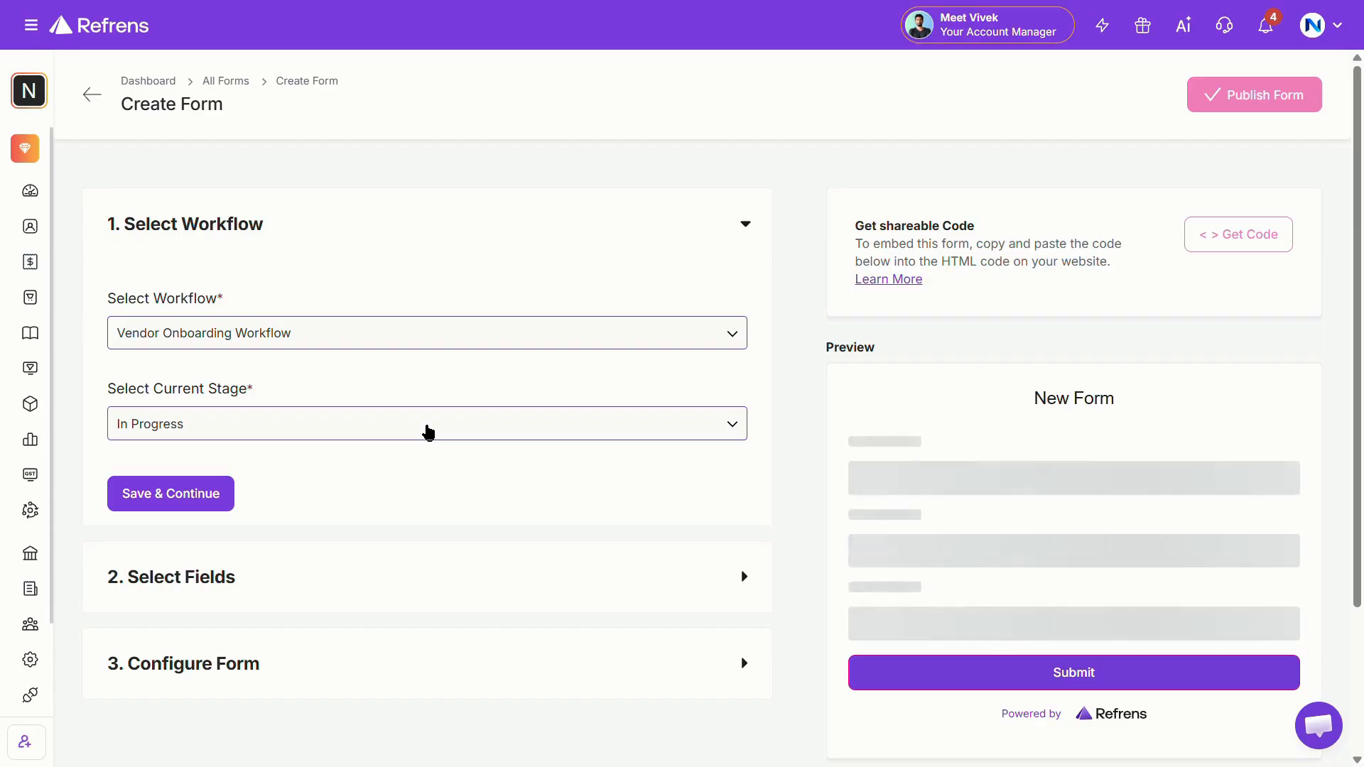
left_click(426, 430)
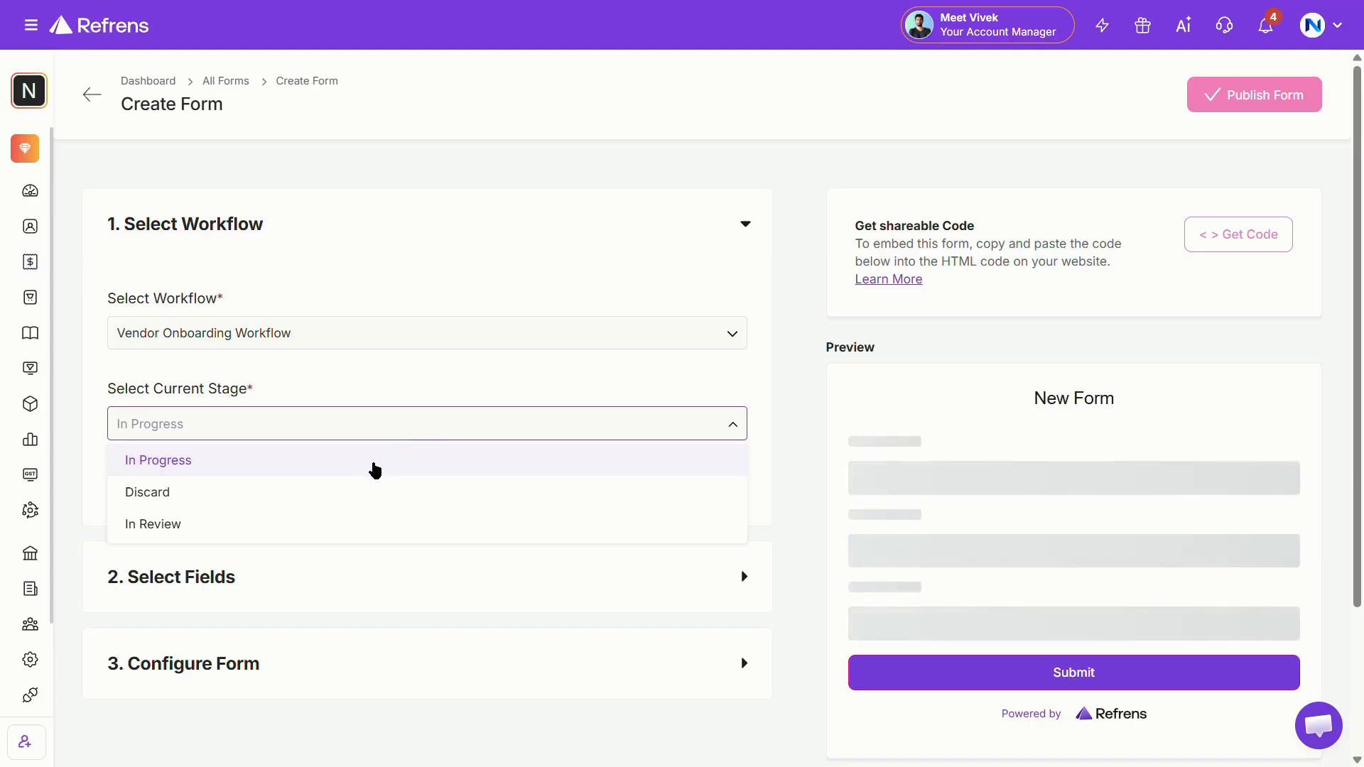
left_click(374, 468)
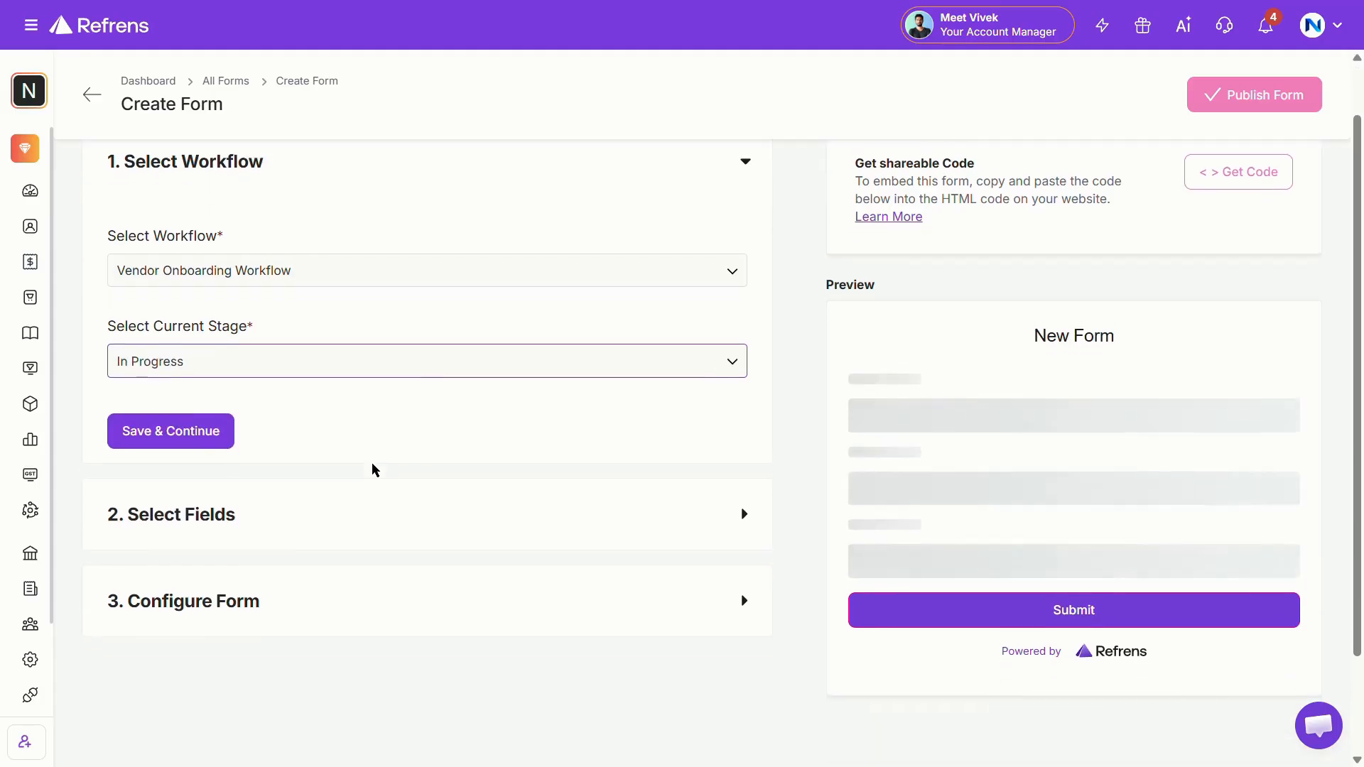
scroll(373, 465, "down", 1)
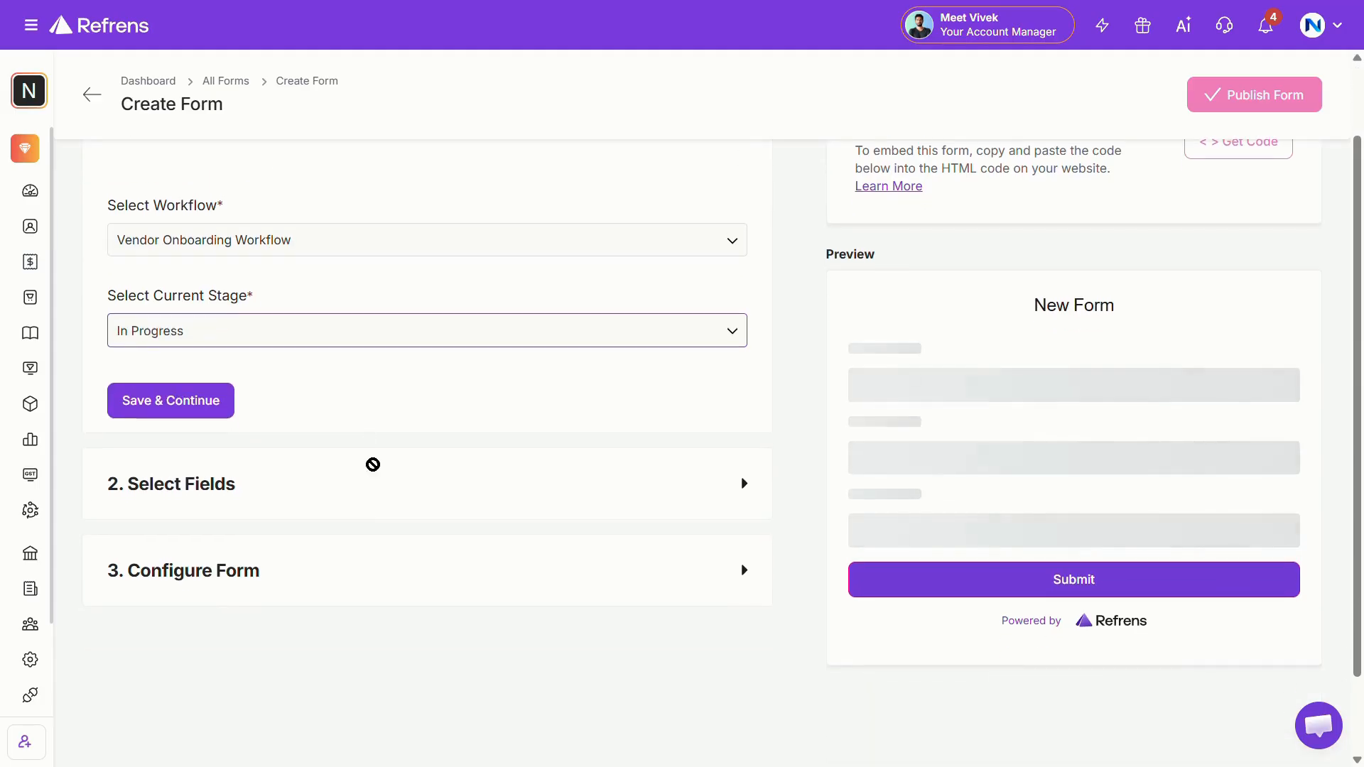
left_click(214, 413)
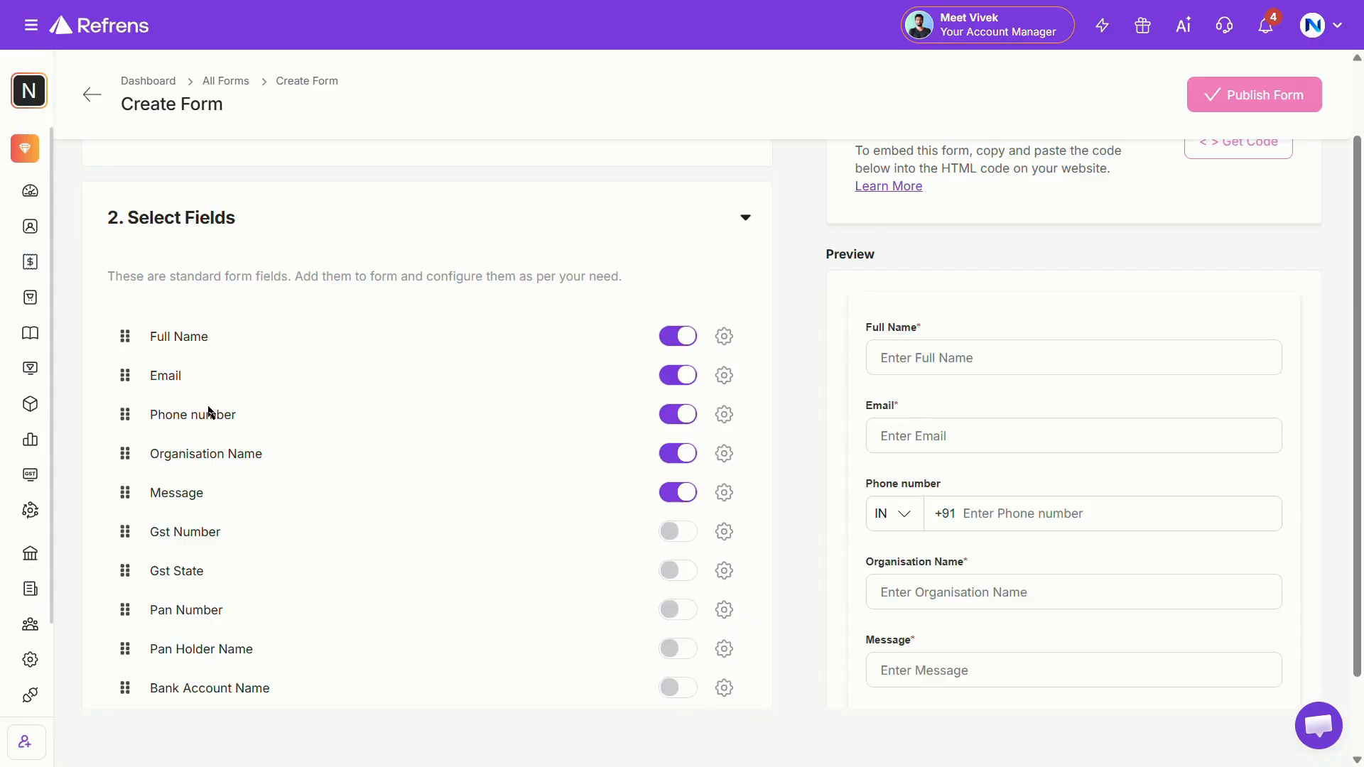
- Try switching the Full Name field off and on, and view the Phone number field's settings without editing them
scroll(208, 407, "down", 2)
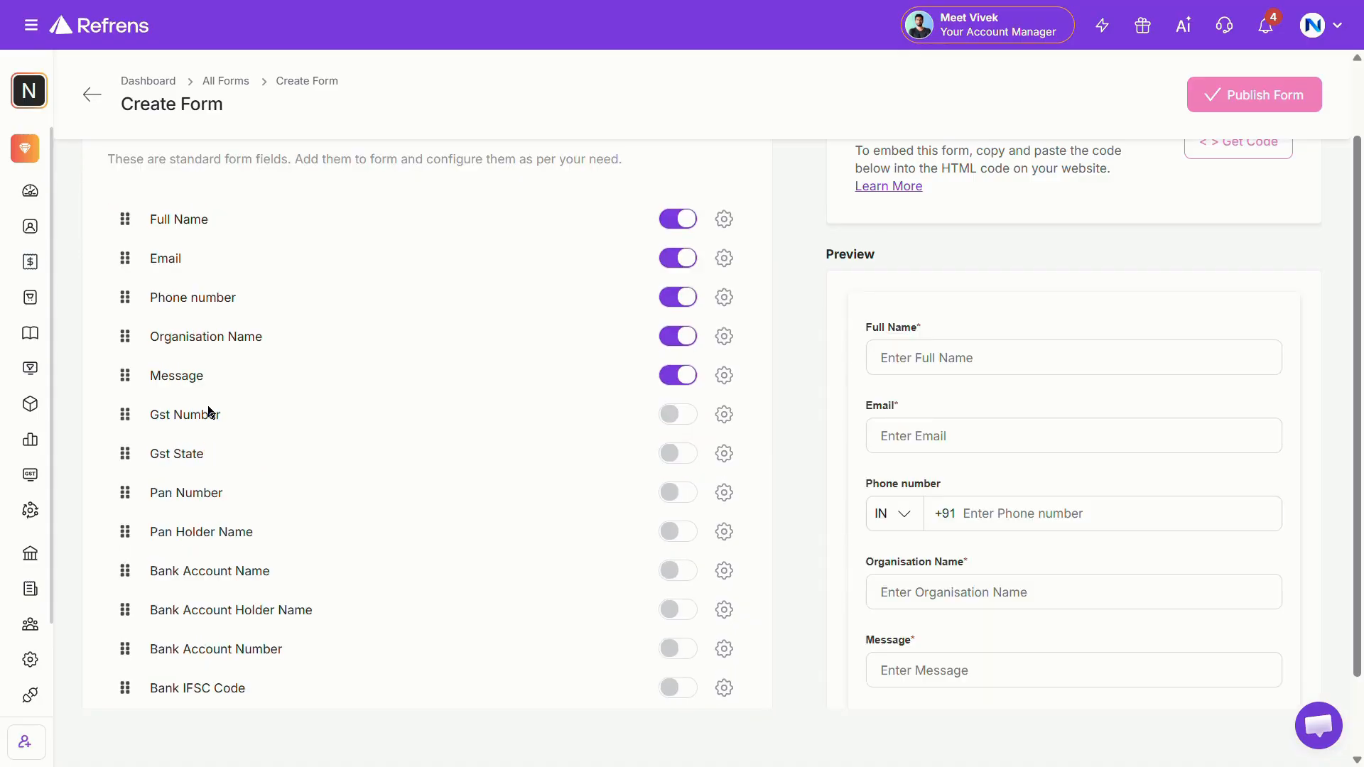
scroll(208, 407, "up", 1)
left_click(686, 284)
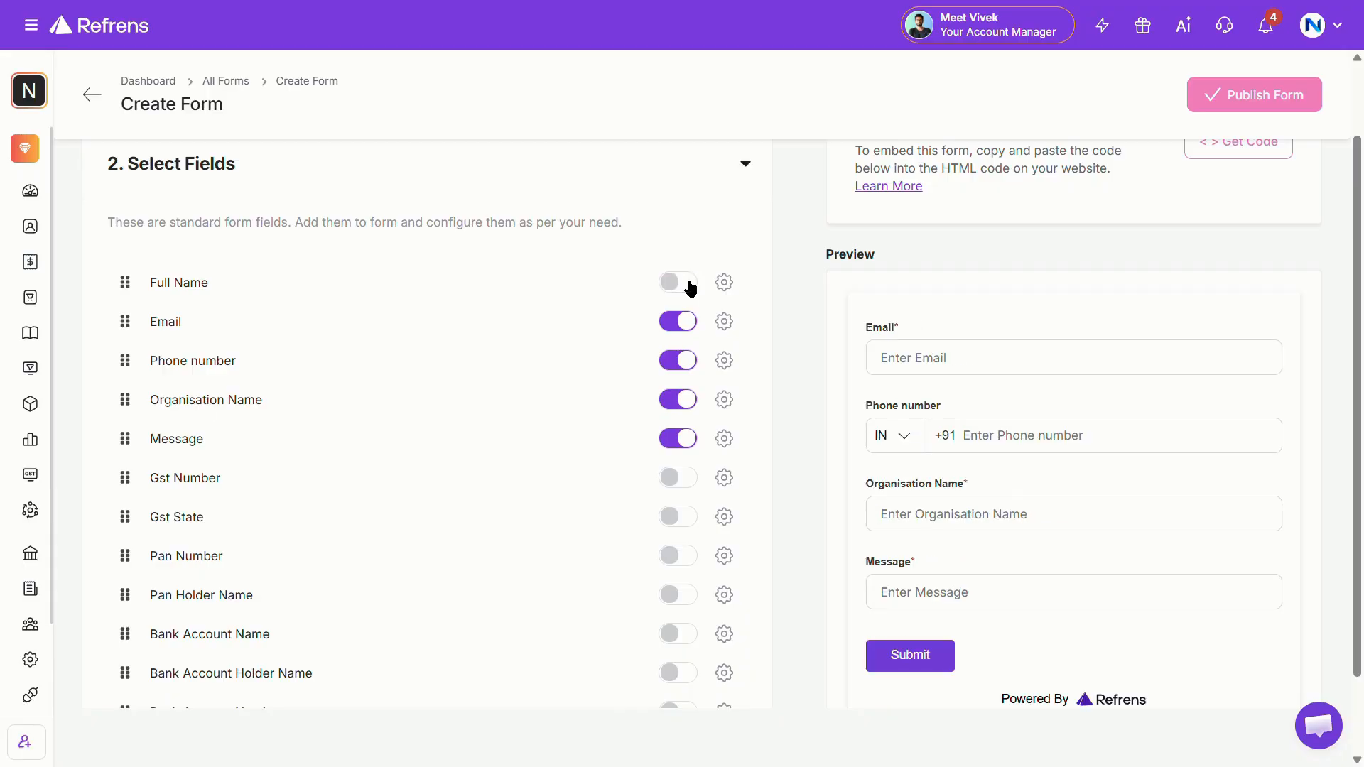
left_click(686, 284)
mouse_move(123, 398)
left_mouse_down()
mouse_move(122, 352)
mouse_move(120, 413)
left_mouse_up()
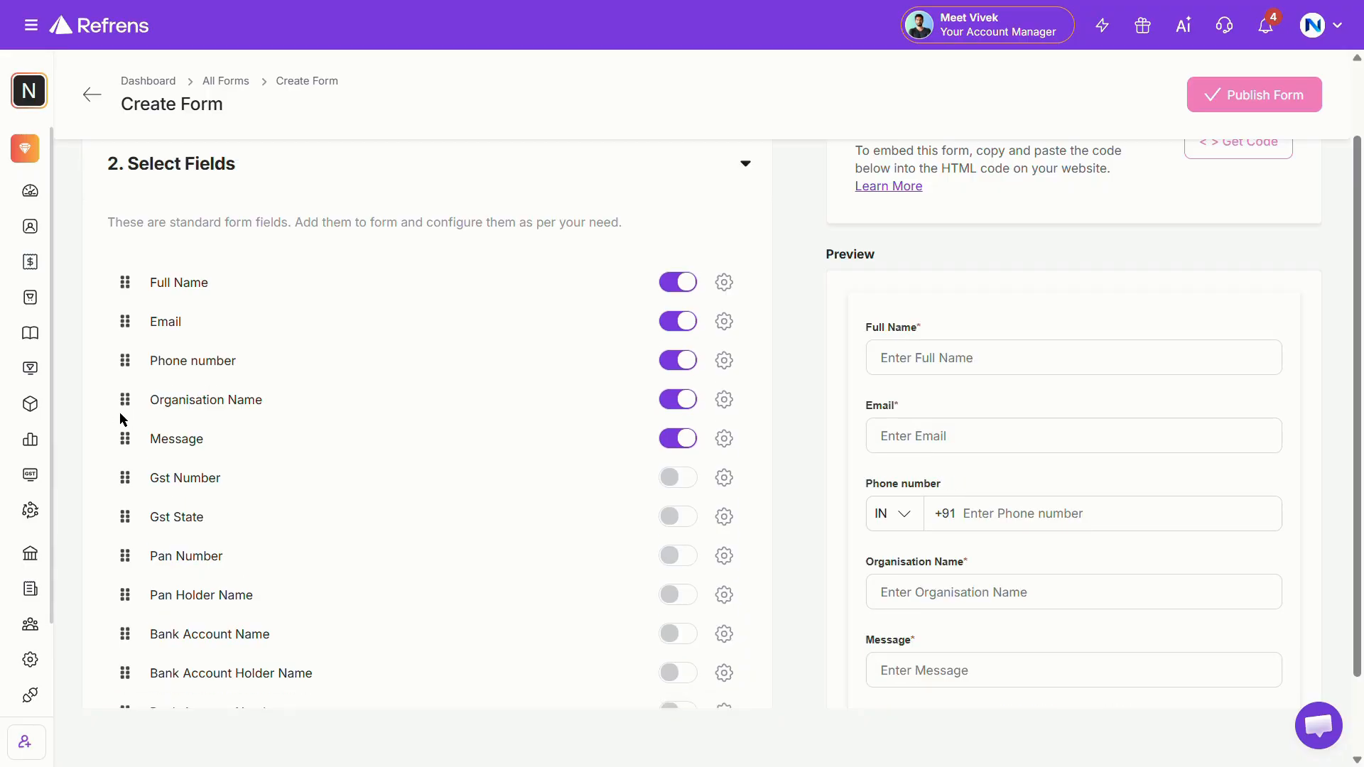
left_click(723, 360)
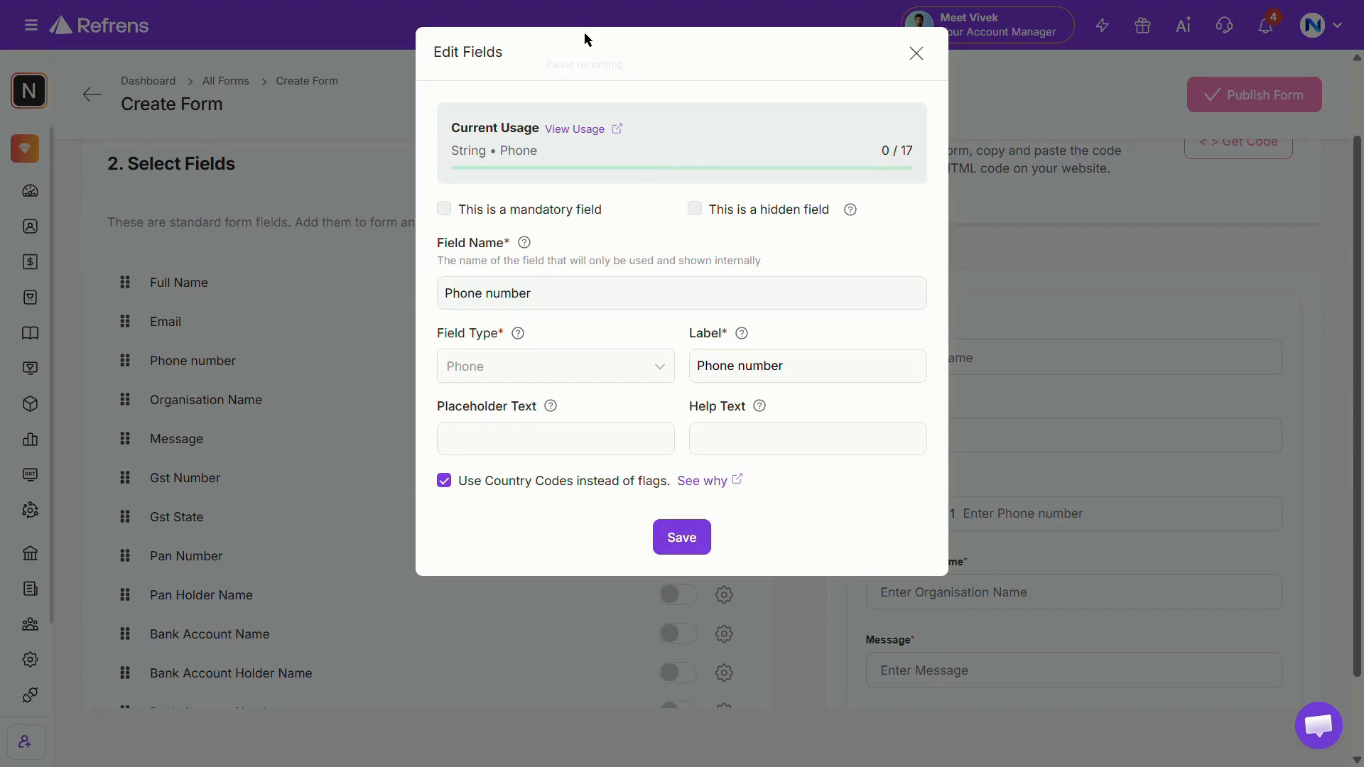
left_click(917, 53)
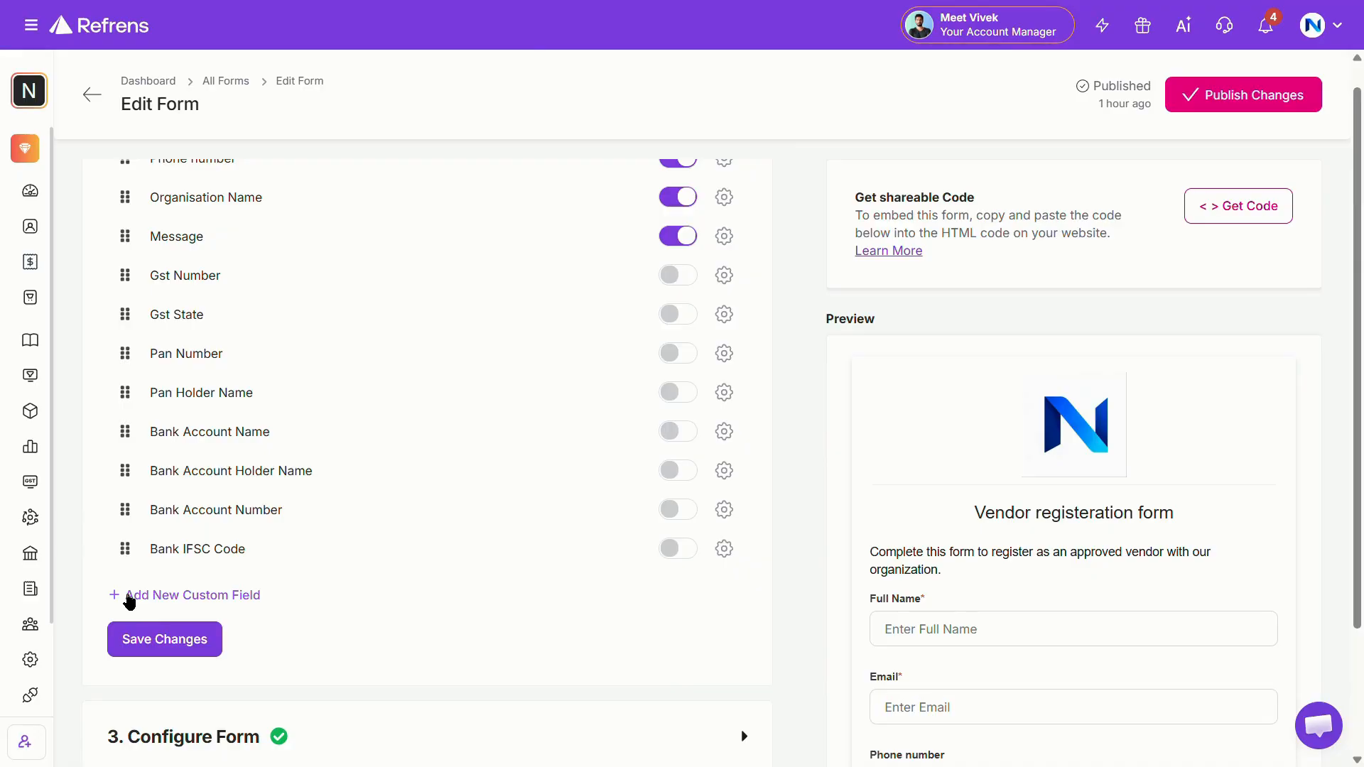
- Add a new custom field to the vendor registration form and name it Aadhaar Number
left_click(130, 600)
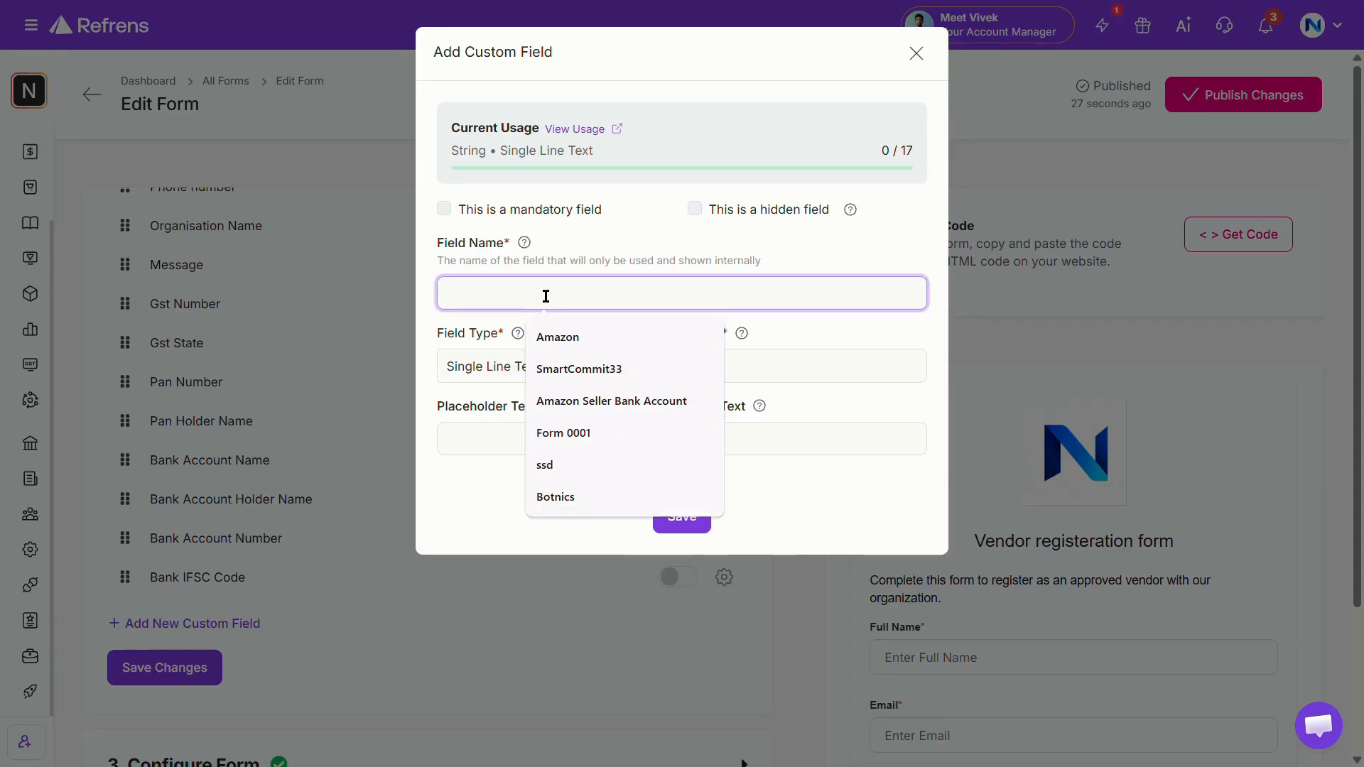
key("Caps_Lock")
type("A")
key("Caps_Lock")
type("adhaar")
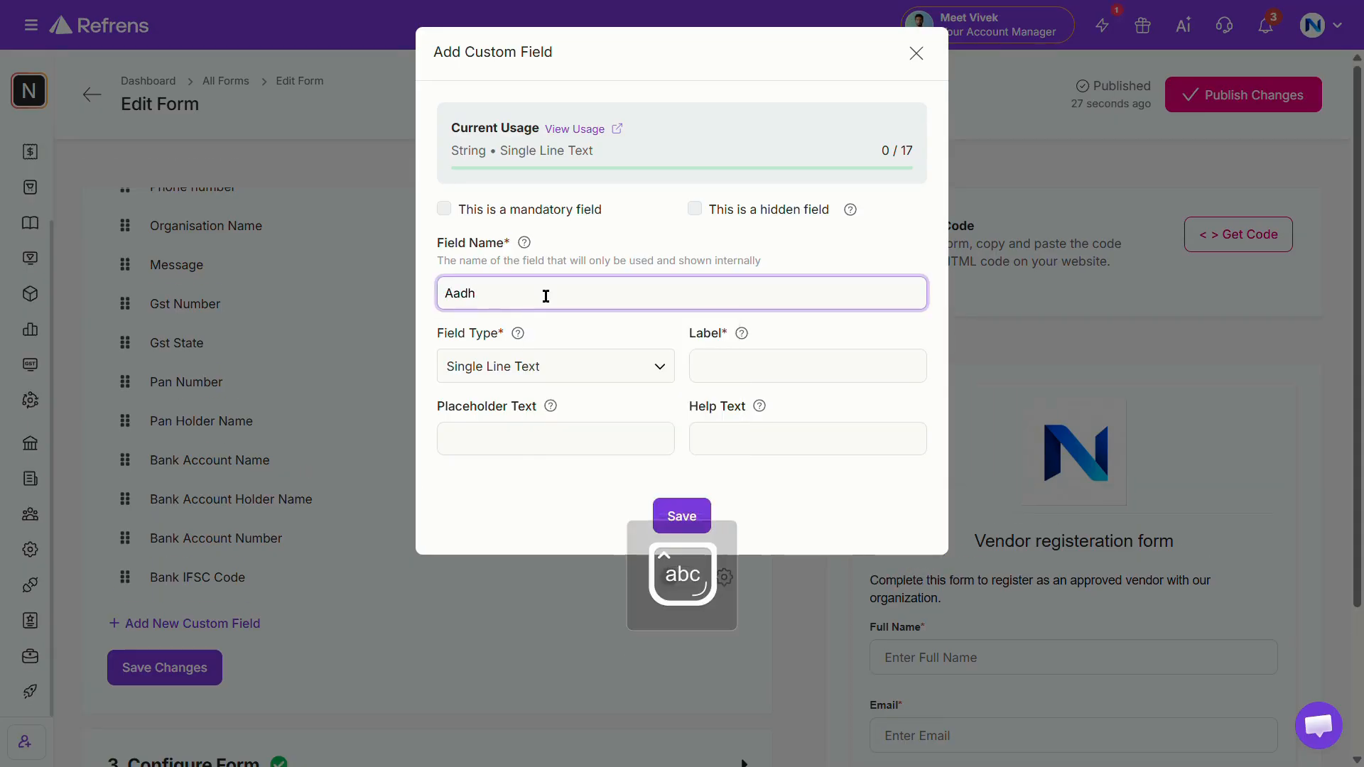
key("Caps_Lock")
type("N")
key("Caps_Lock")
type("umber")
- Review the available field types and set the custom field's type to Number
left_click(540, 365)
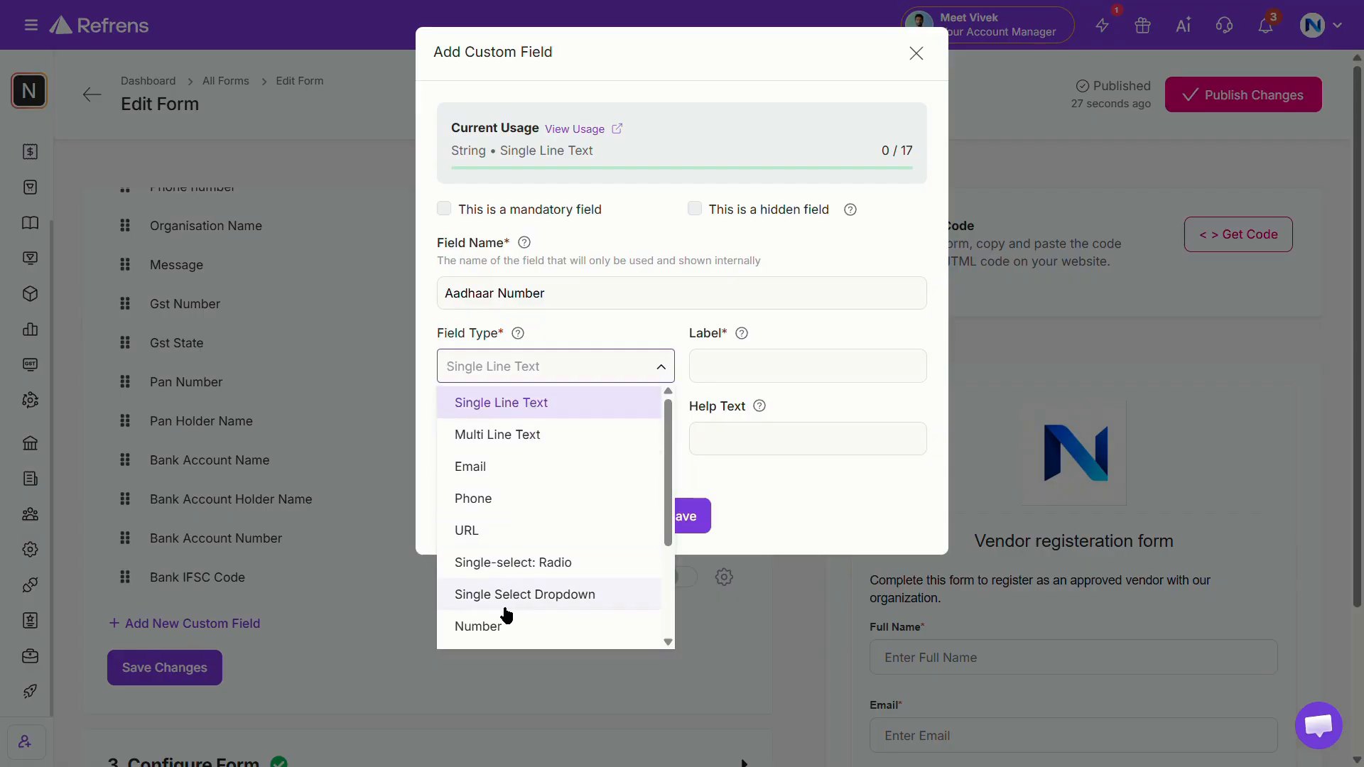
scroll(501, 639, "down", 2)
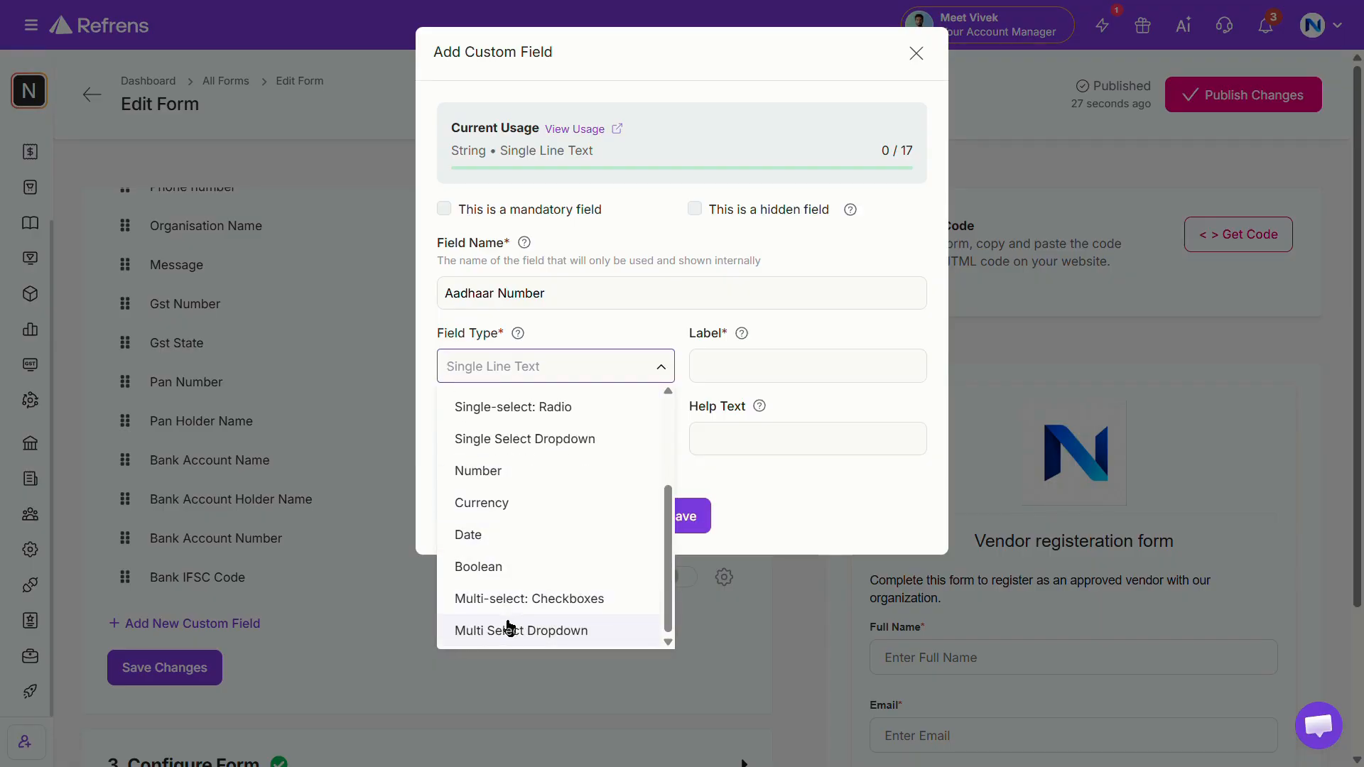
scroll(594, 518, "up", 3)
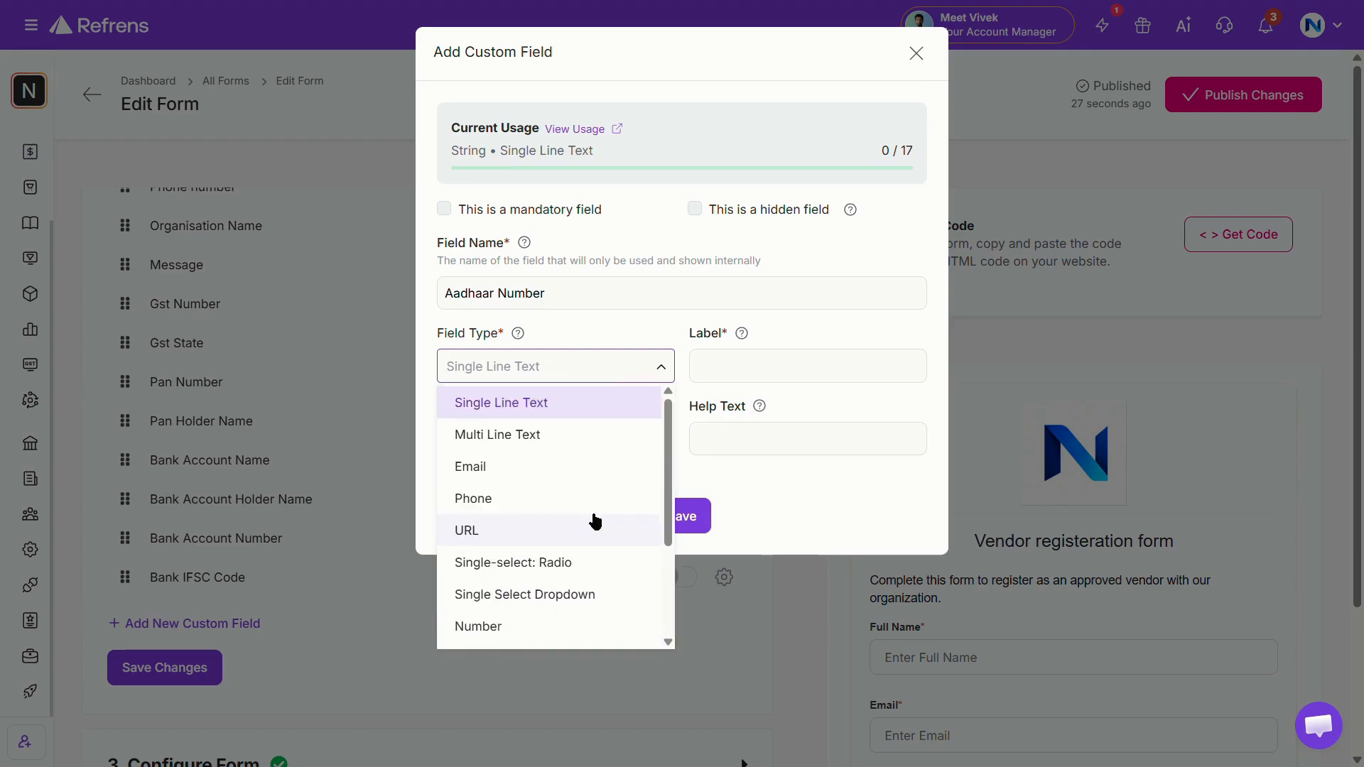
scroll(594, 521, "down", 2)
left_click(588, 491)
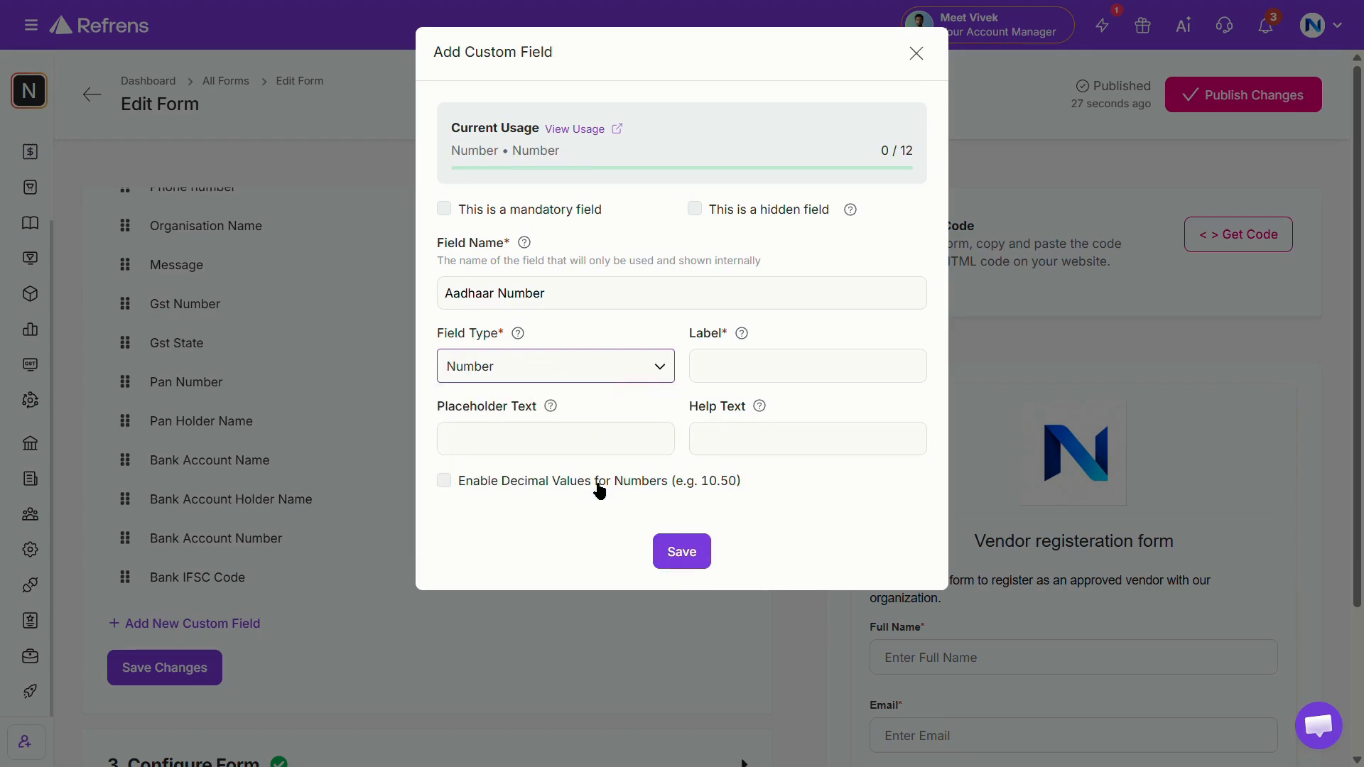
- Label the custom field Aadhaar Number and save it
left_click(777, 365)
type("Aadhaar Number")
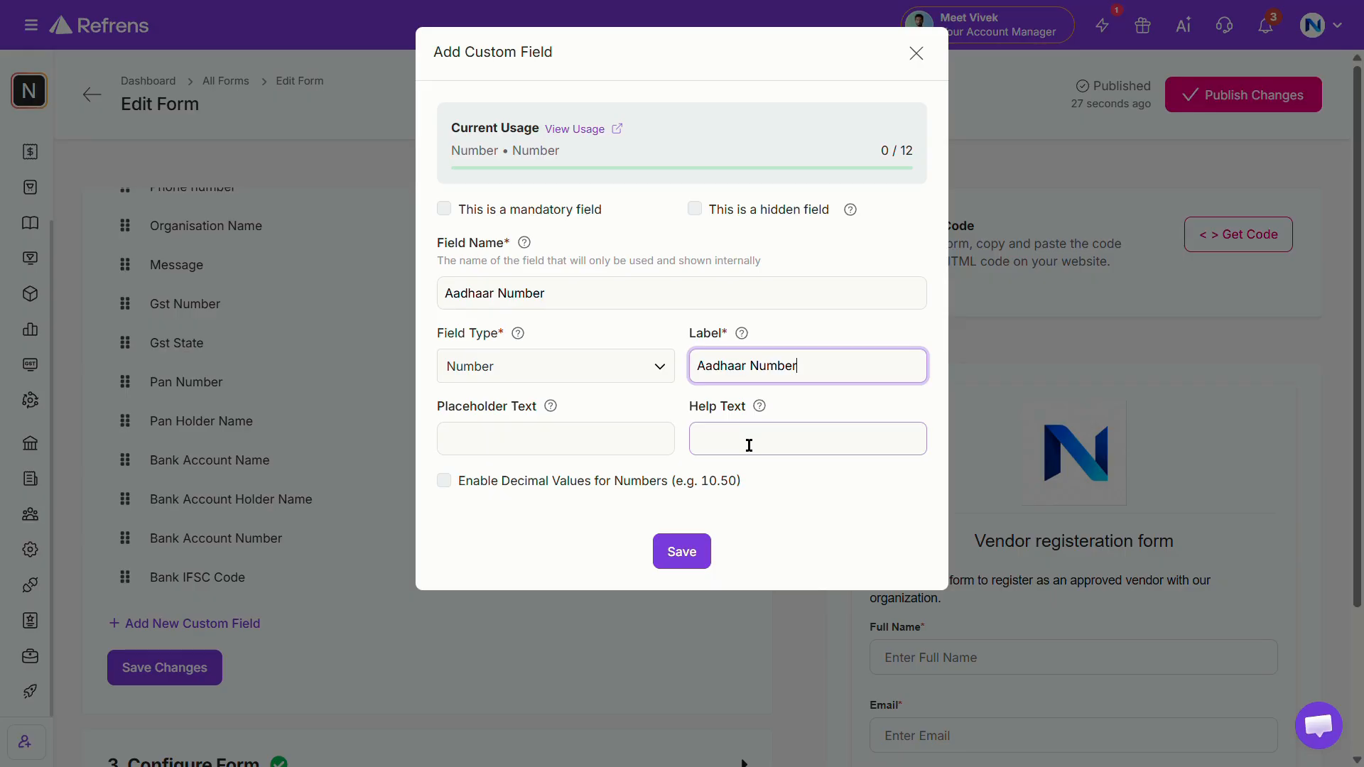
left_click(682, 553)
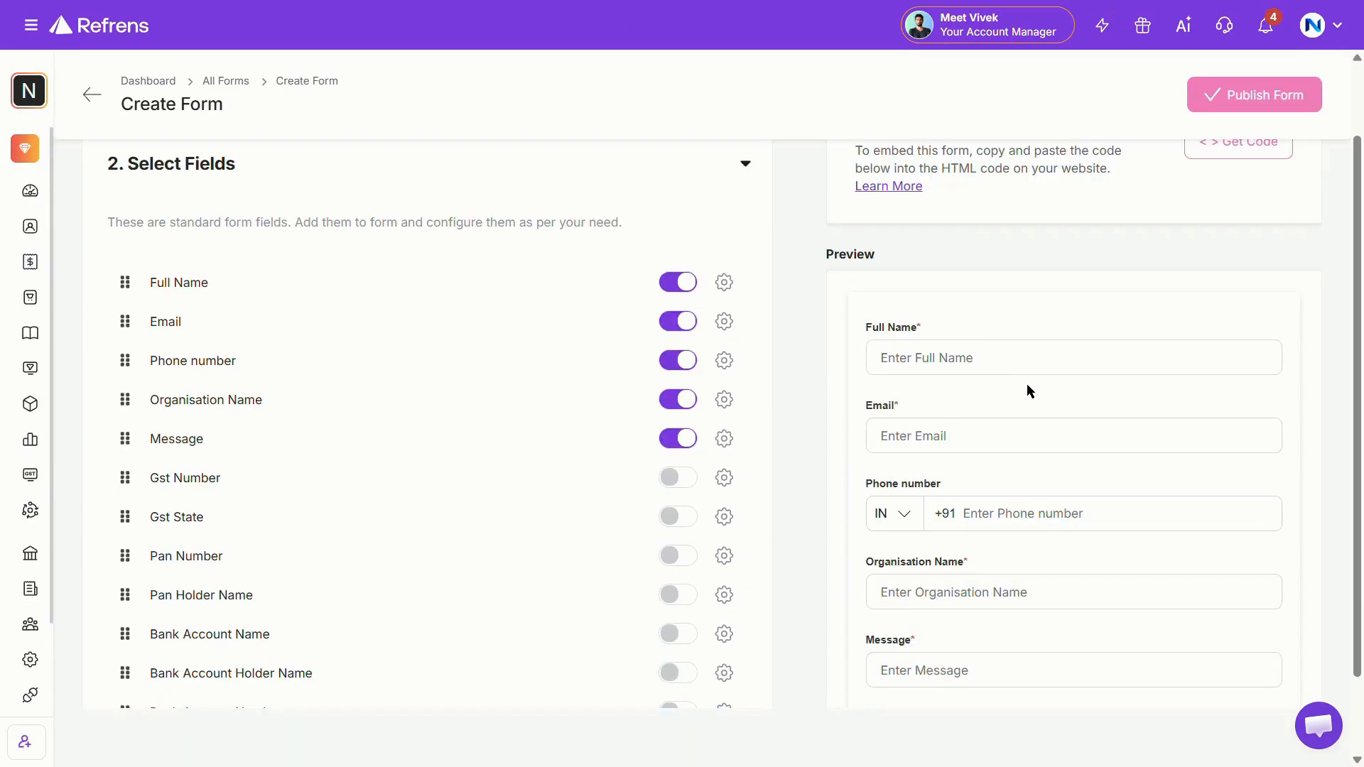
- Check the form preview, save the field selection, and continue to the form configuration section
scroll(1026, 385, "down", 1)
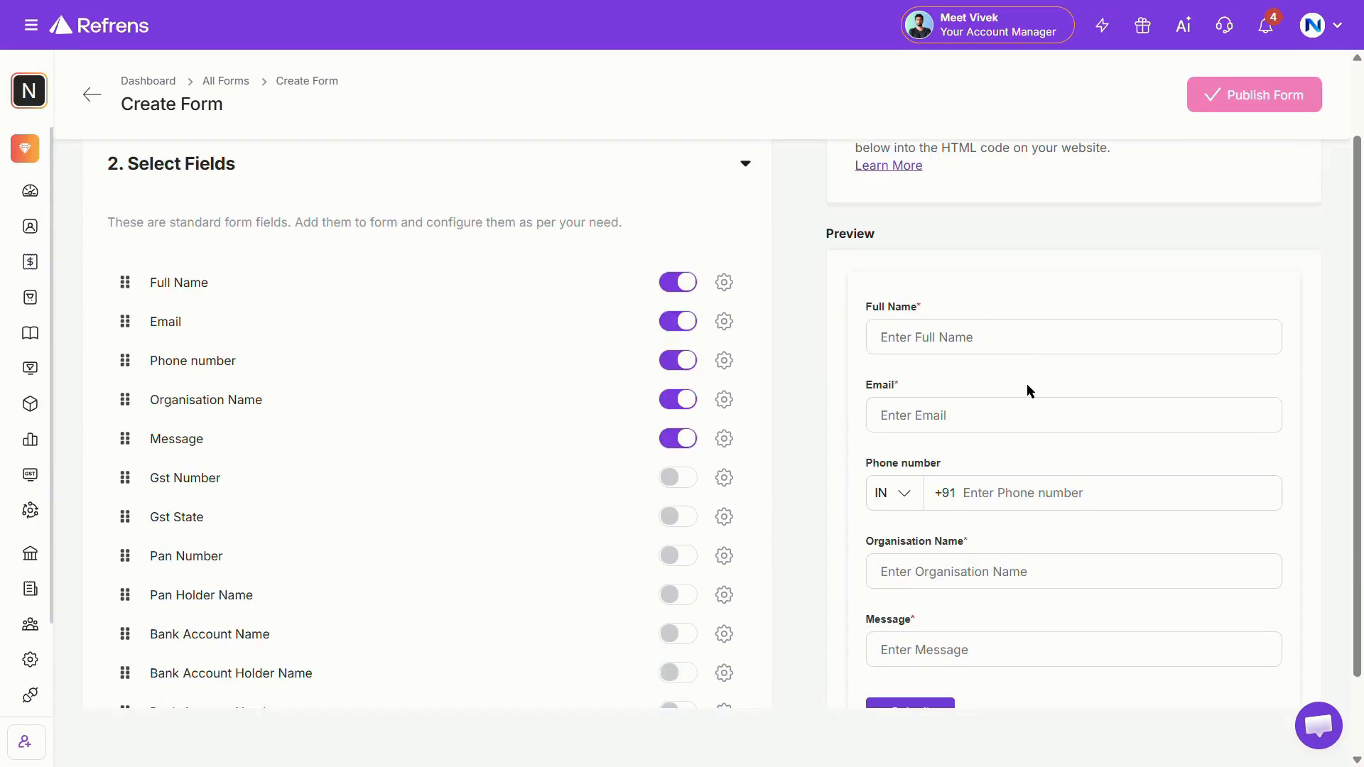
scroll(1025, 383, "down", 2)
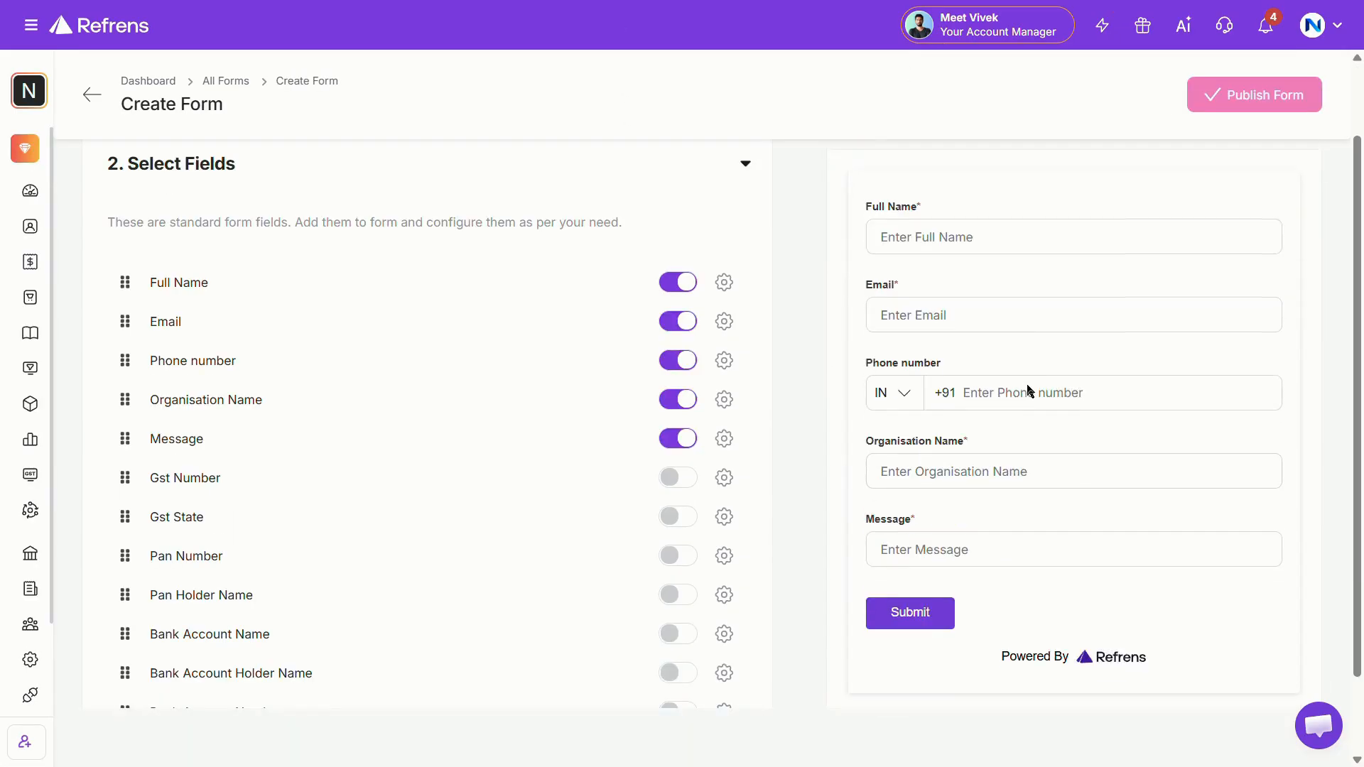
scroll(1026, 384, "up", 3)
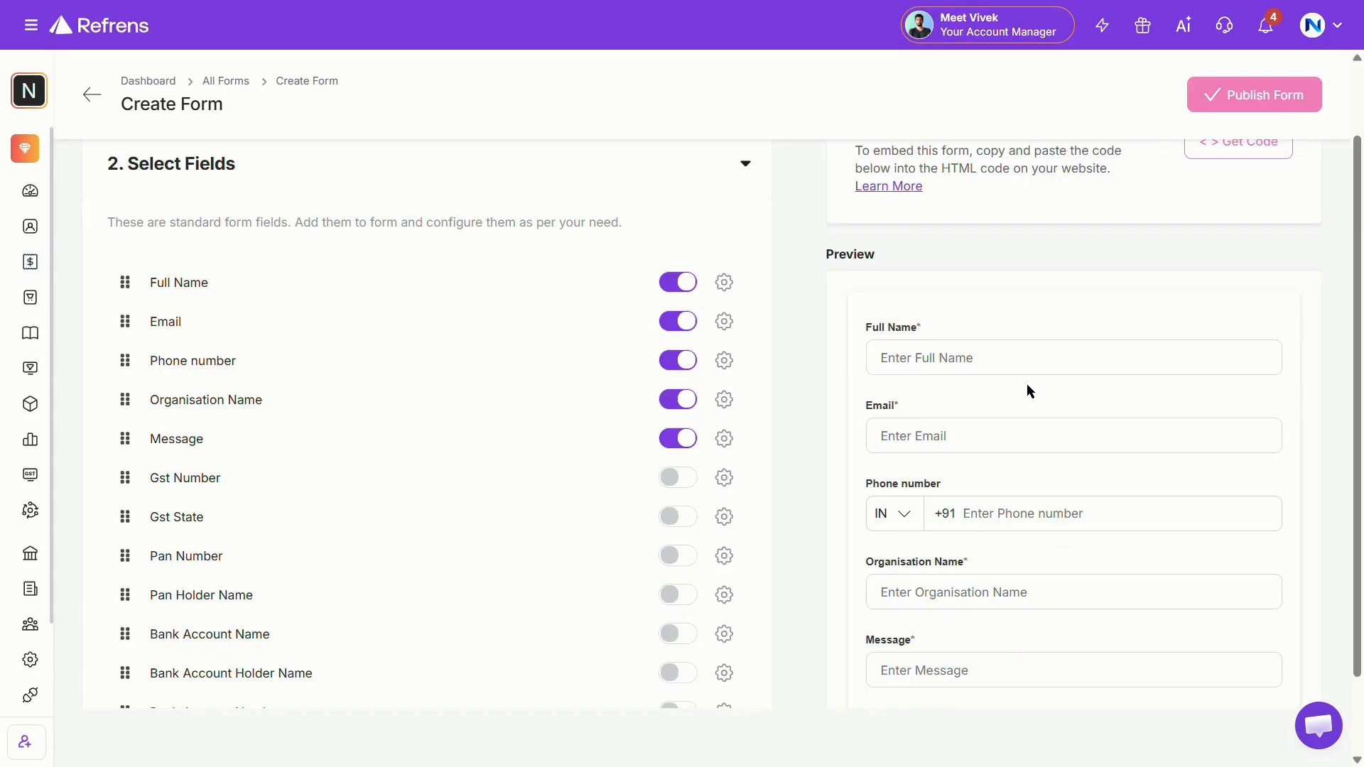
scroll(1027, 391, "down", 3)
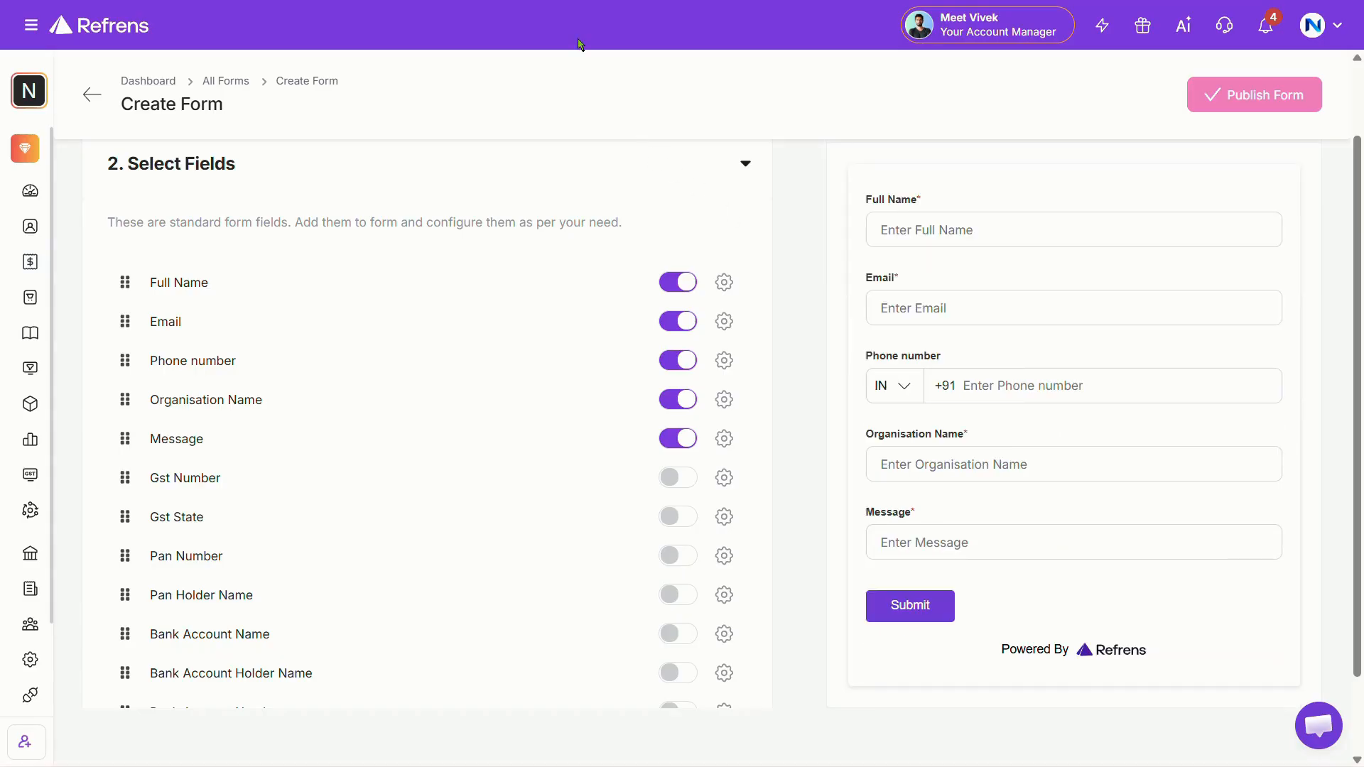
scroll(586, 32, "down", 1)
scroll(196, 586, "down", 4)
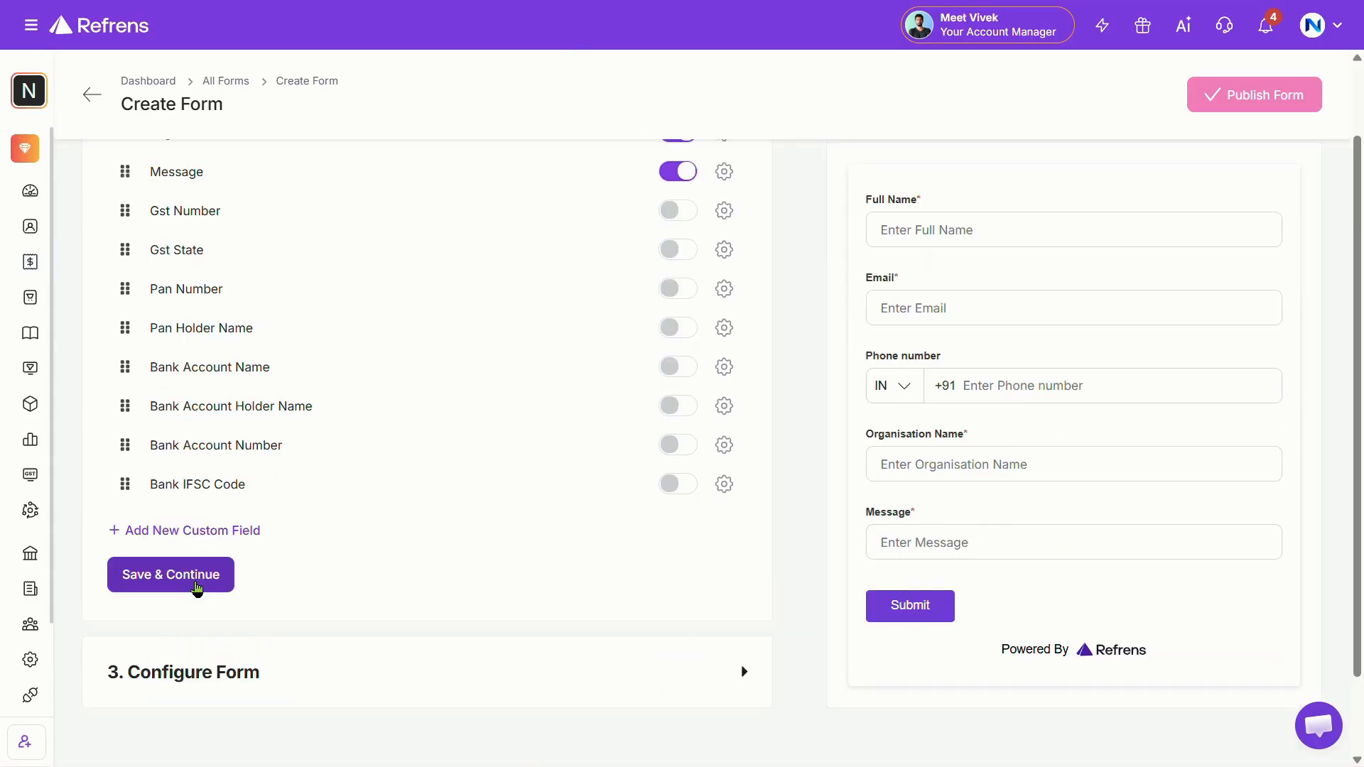
left_click(197, 588)
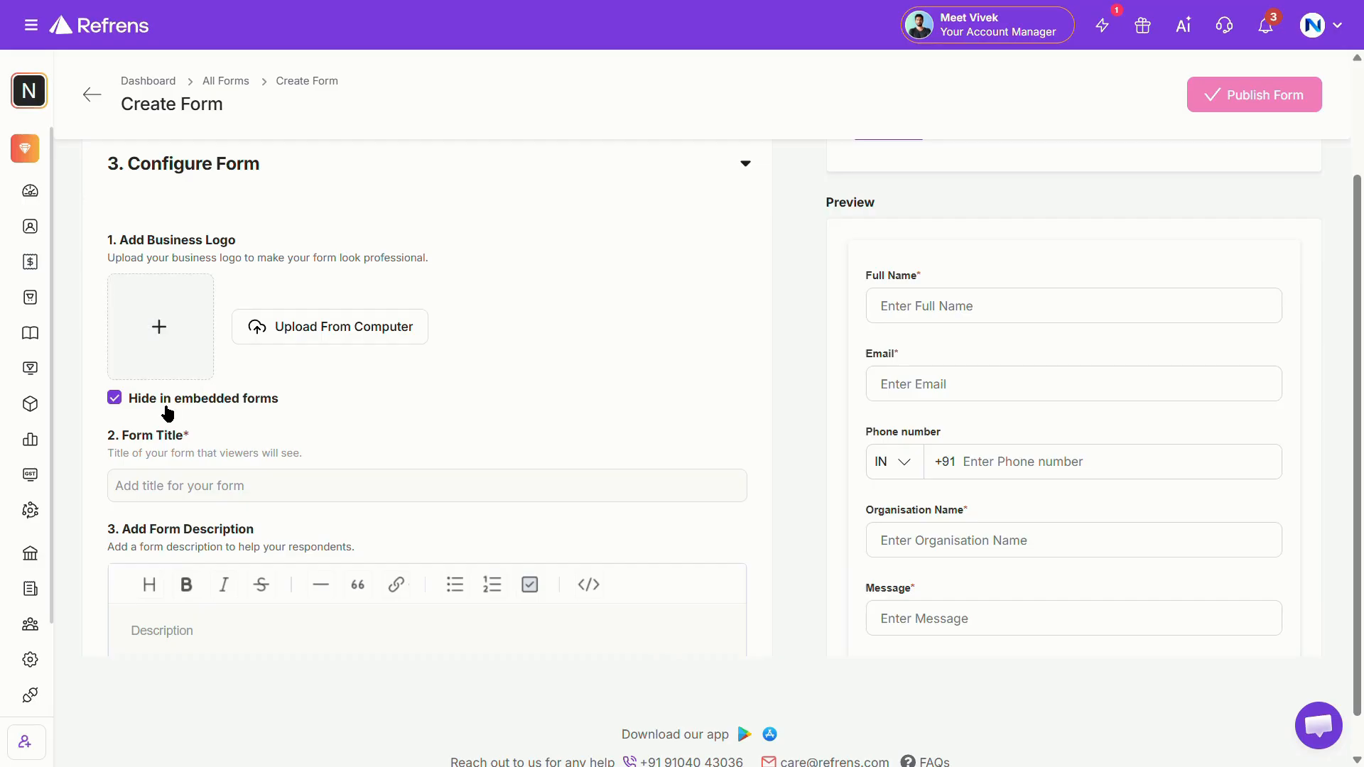
- Set the form title to "Vendor Registration Form"
left_click(169, 483)
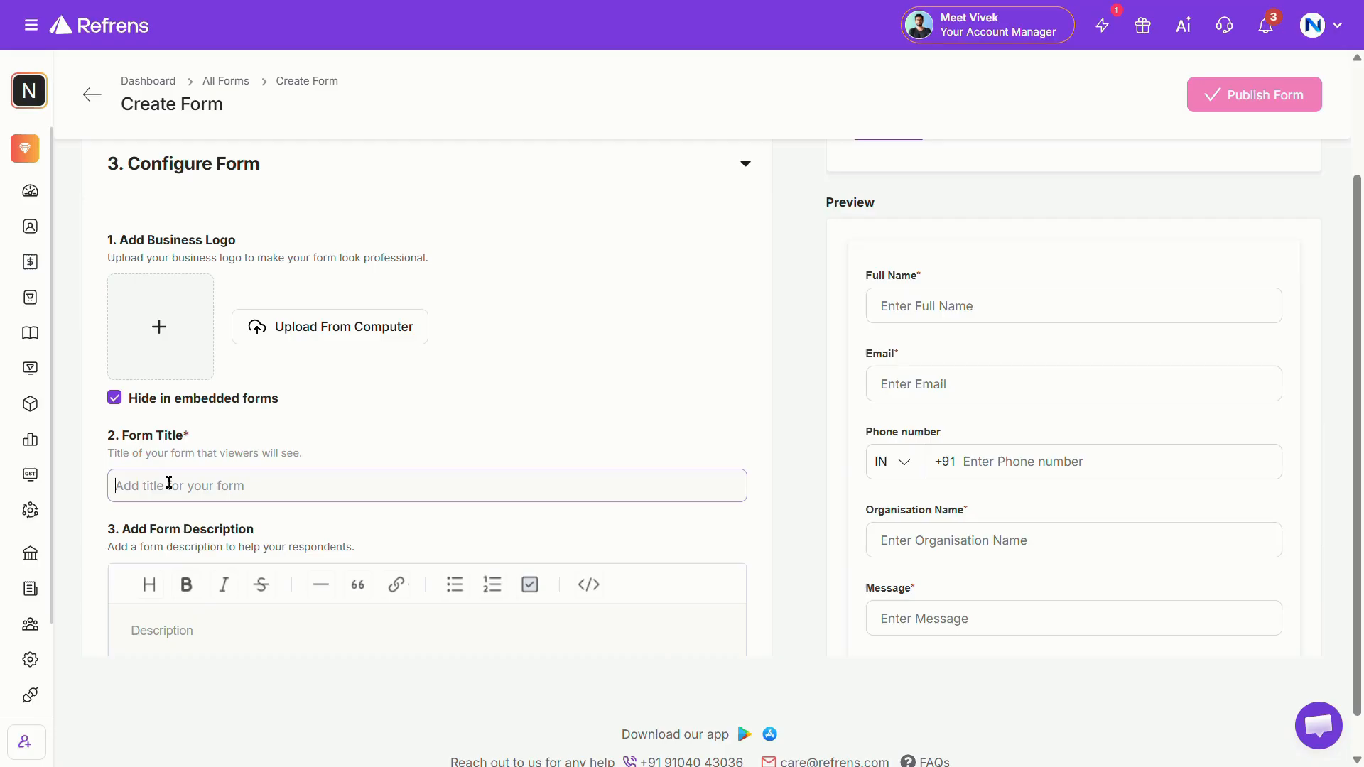
type("Vendor")
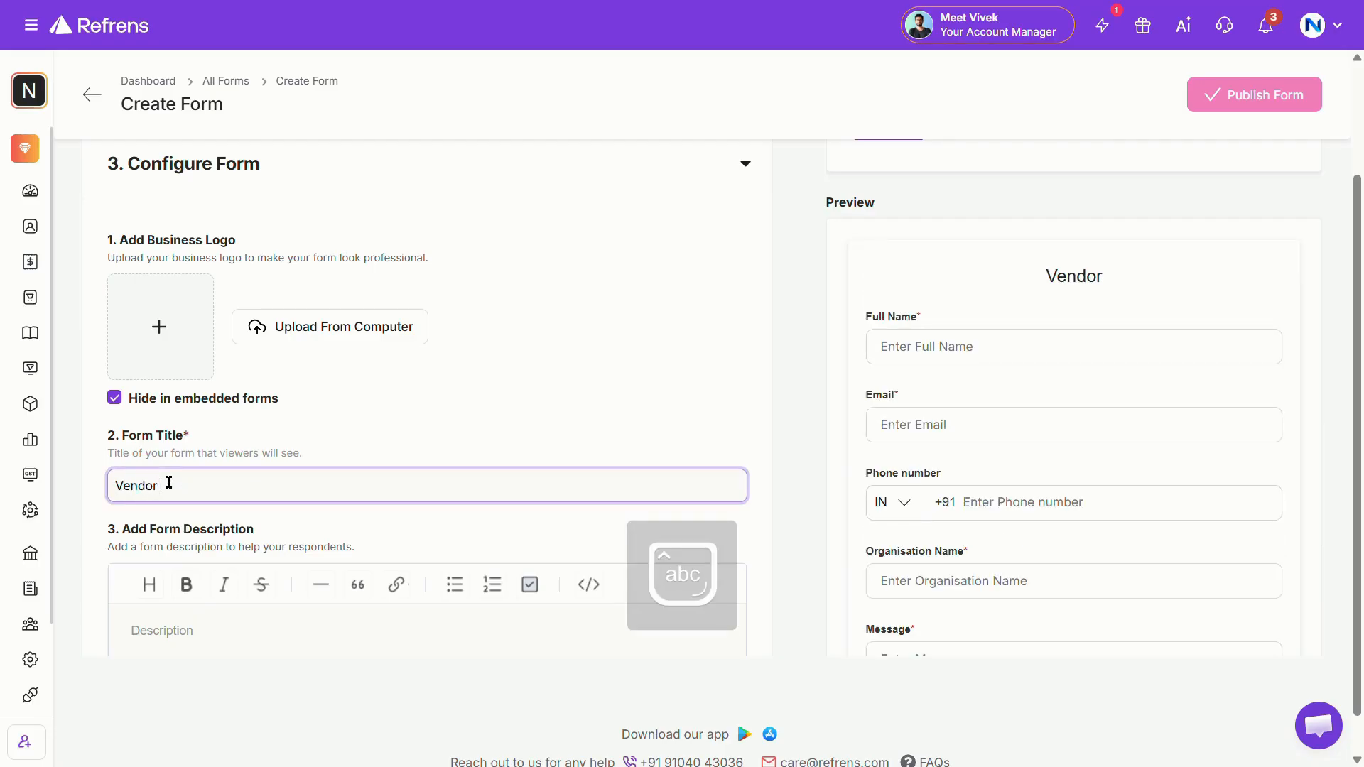
type(" Re")
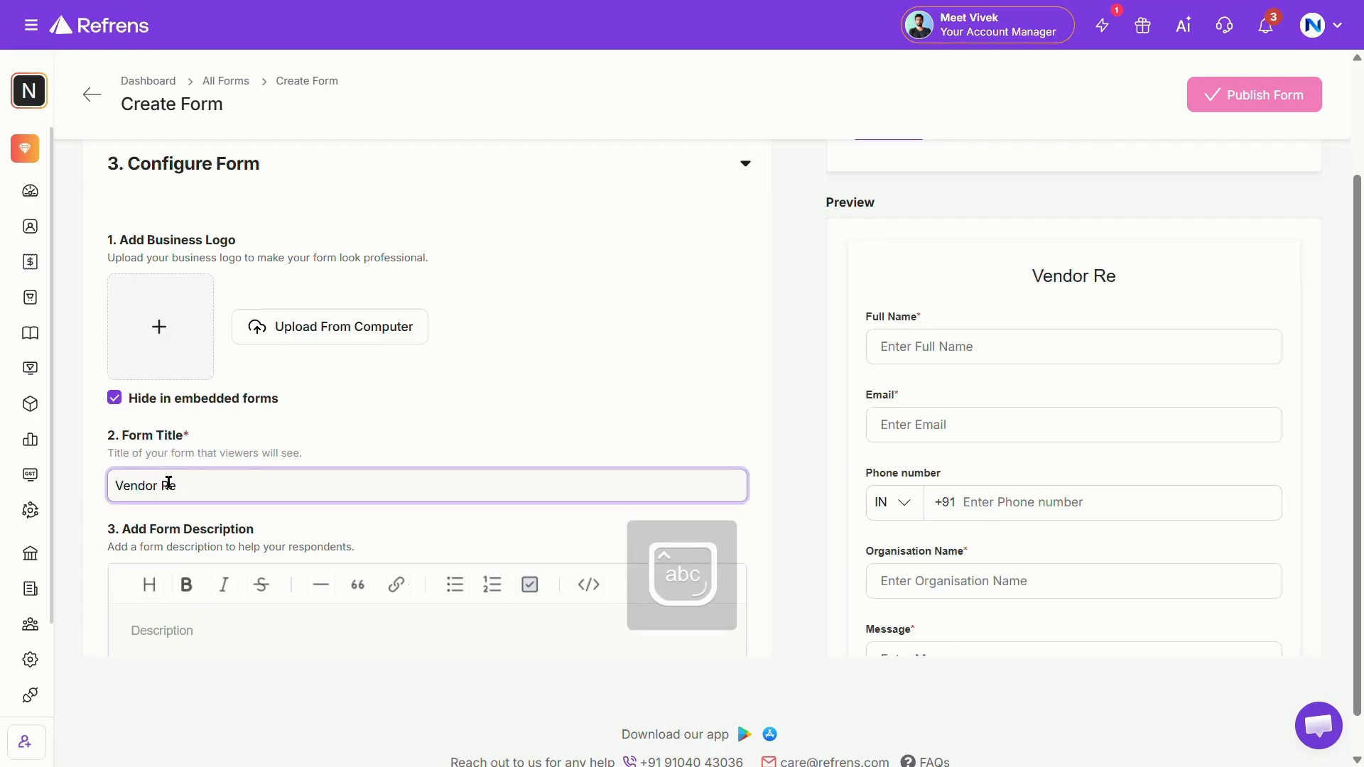
type("gistration ")
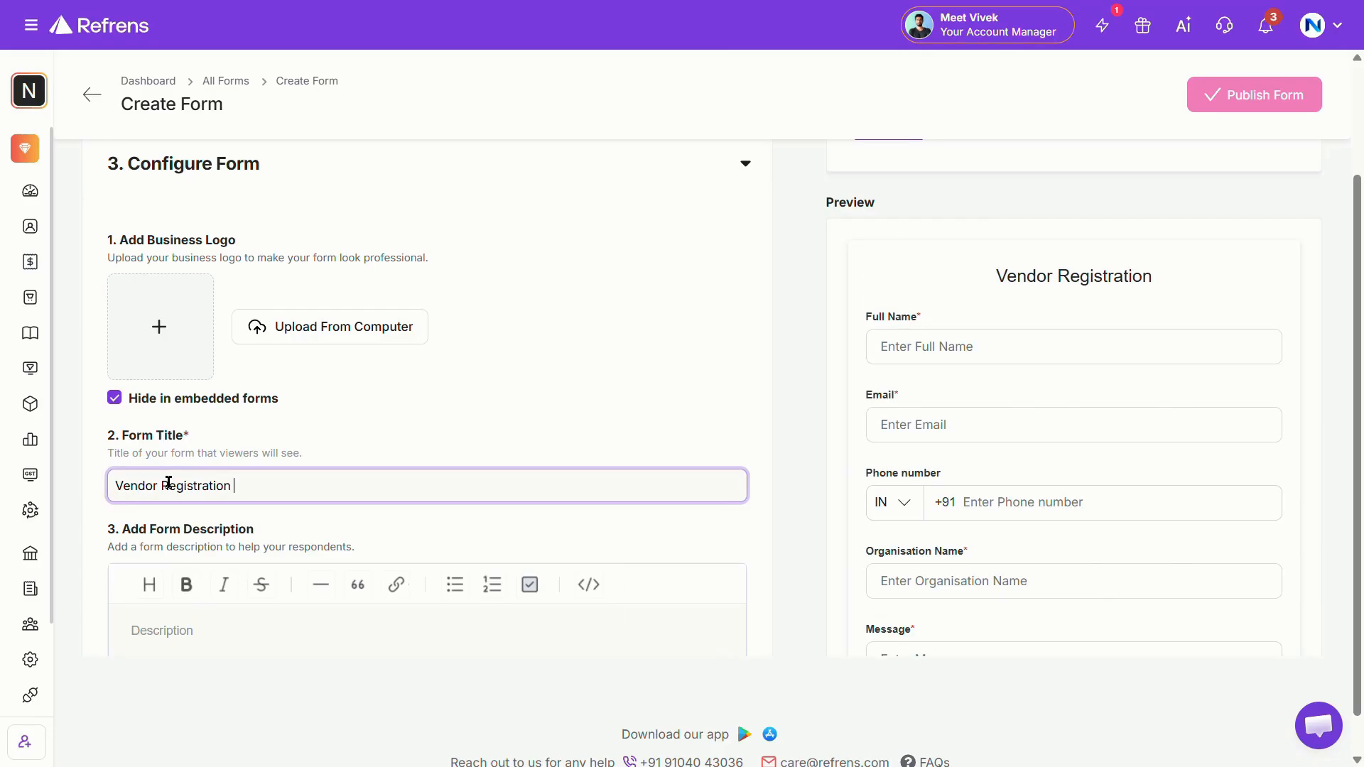
type("Form")
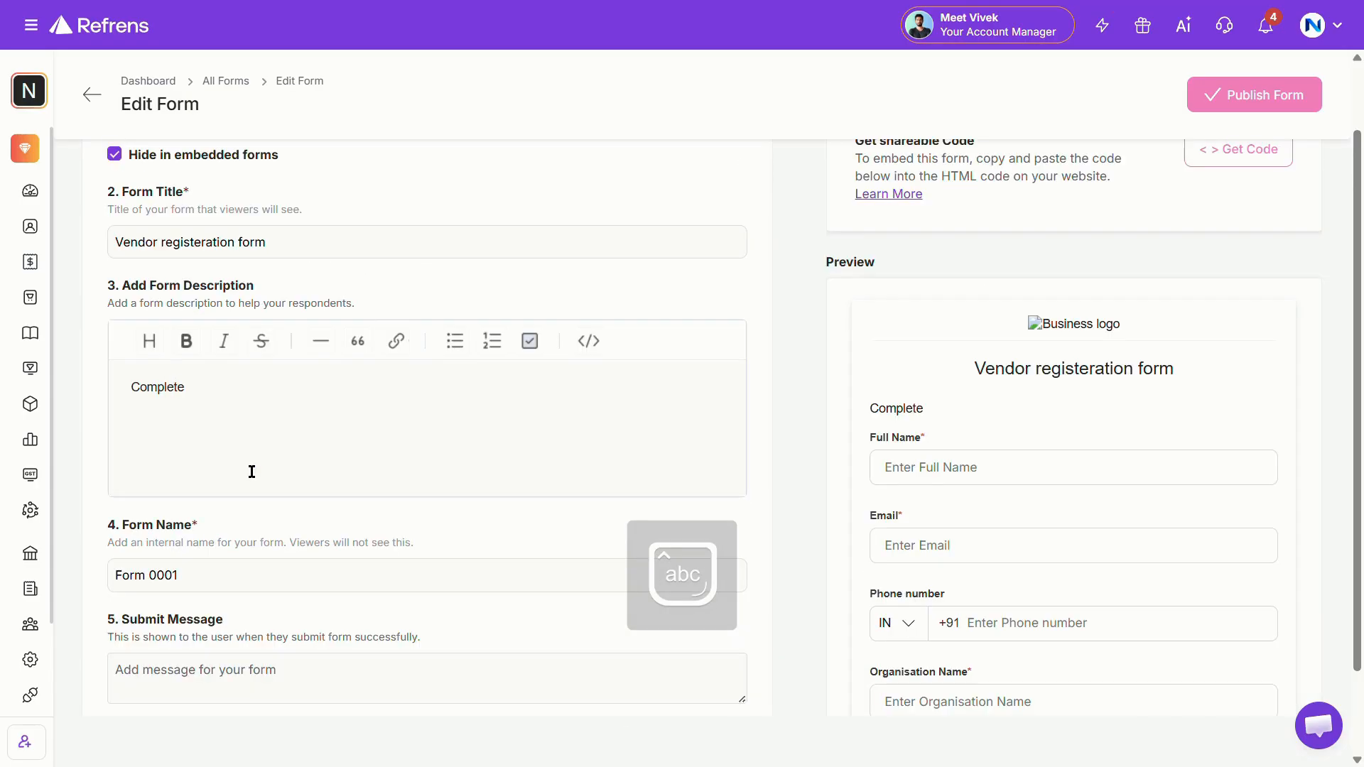
- Write the form description "Complete this form to register as an approved vendor with our organization."
type("this form to register as ")
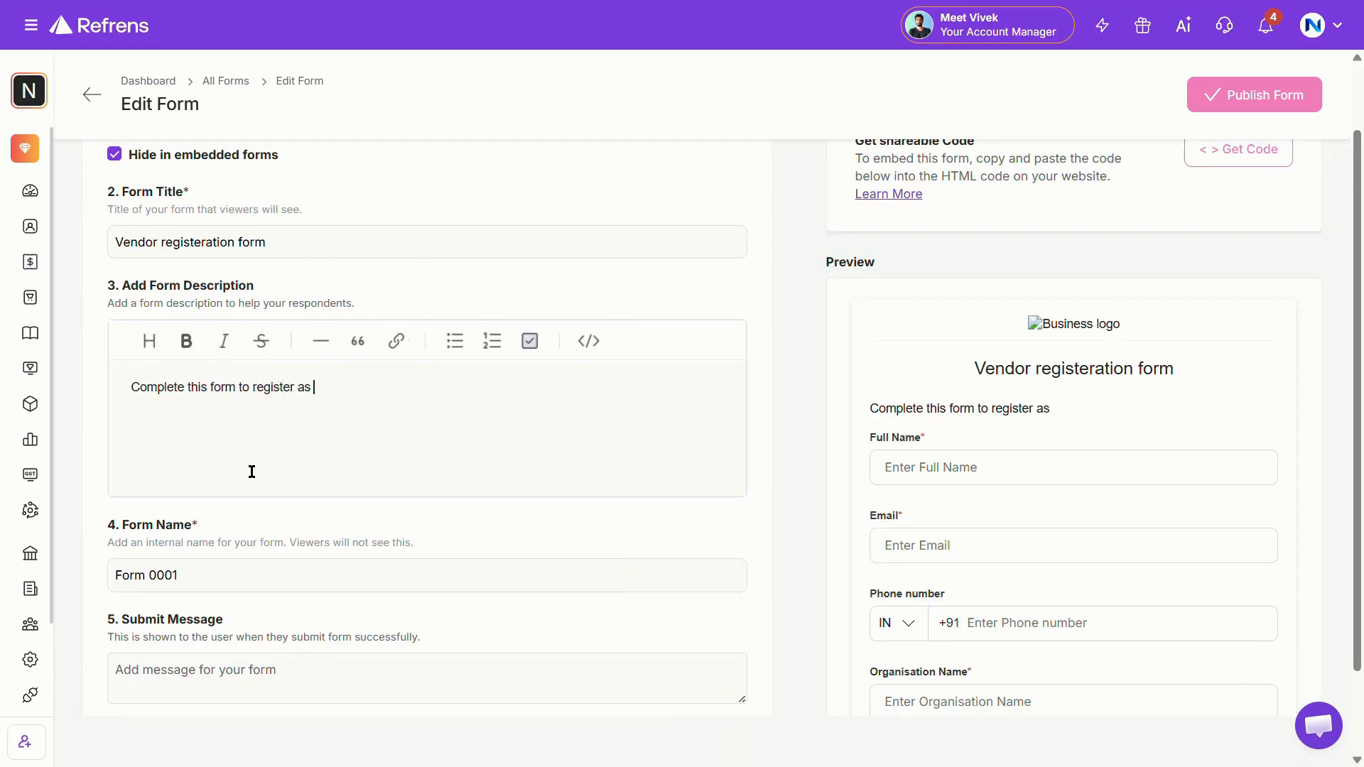
type("an approved")
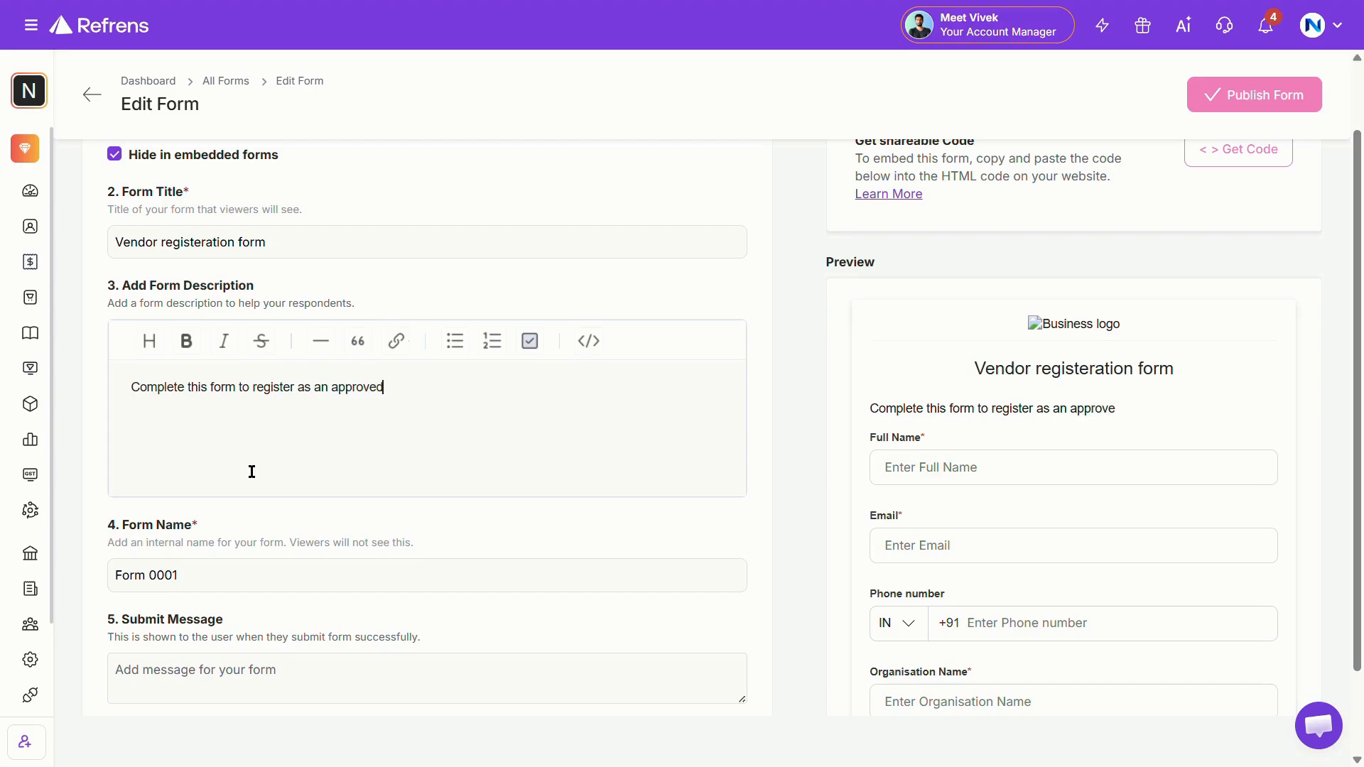
type(" vendor with our o")
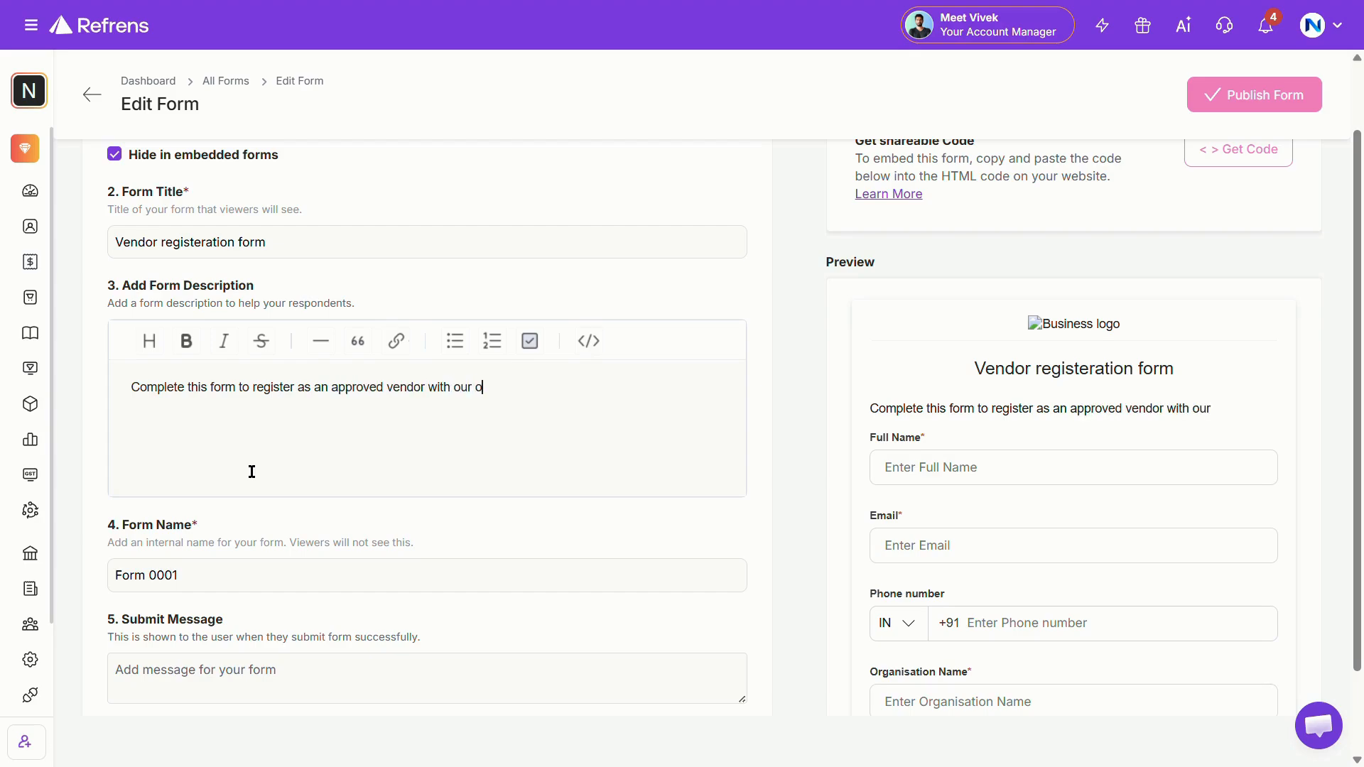
type("rganization.")
- Change the form's internal name to "Form 000001"
scroll(206, 454, "down", 2)
left_click(196, 446)
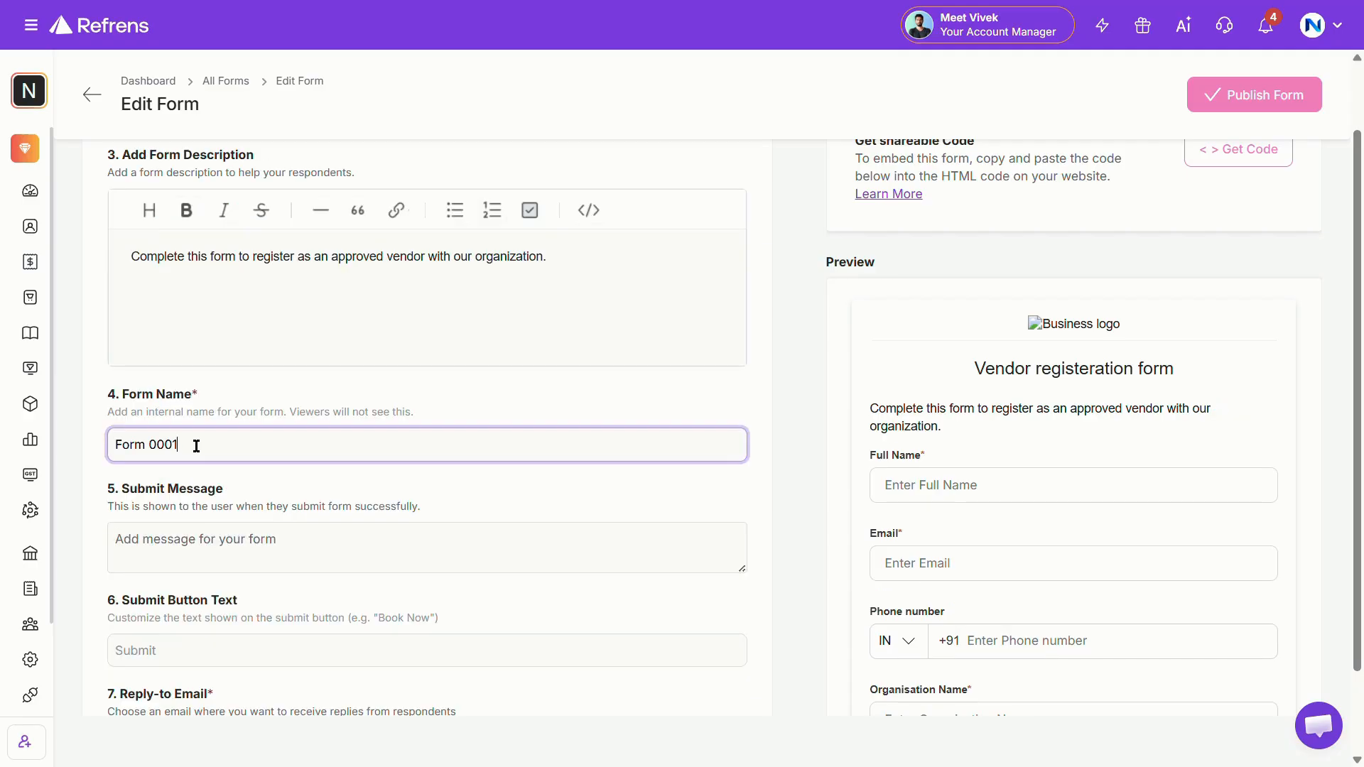
left_click_drag(197, 445, 148, 447)
key("BackSpace")
type("000001")
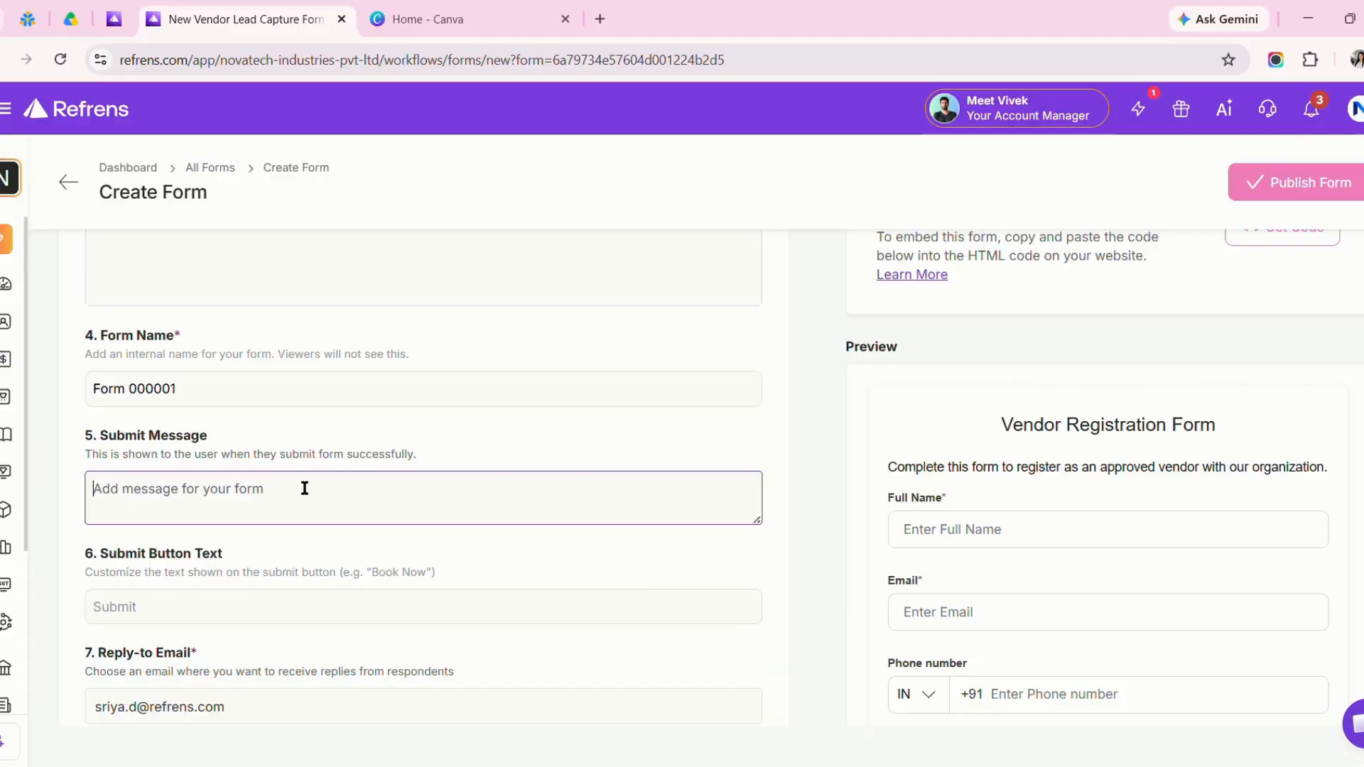
- Set the submit message to "Thank You for registering." and the submit button text to "Submit"
type("Thank Yo")
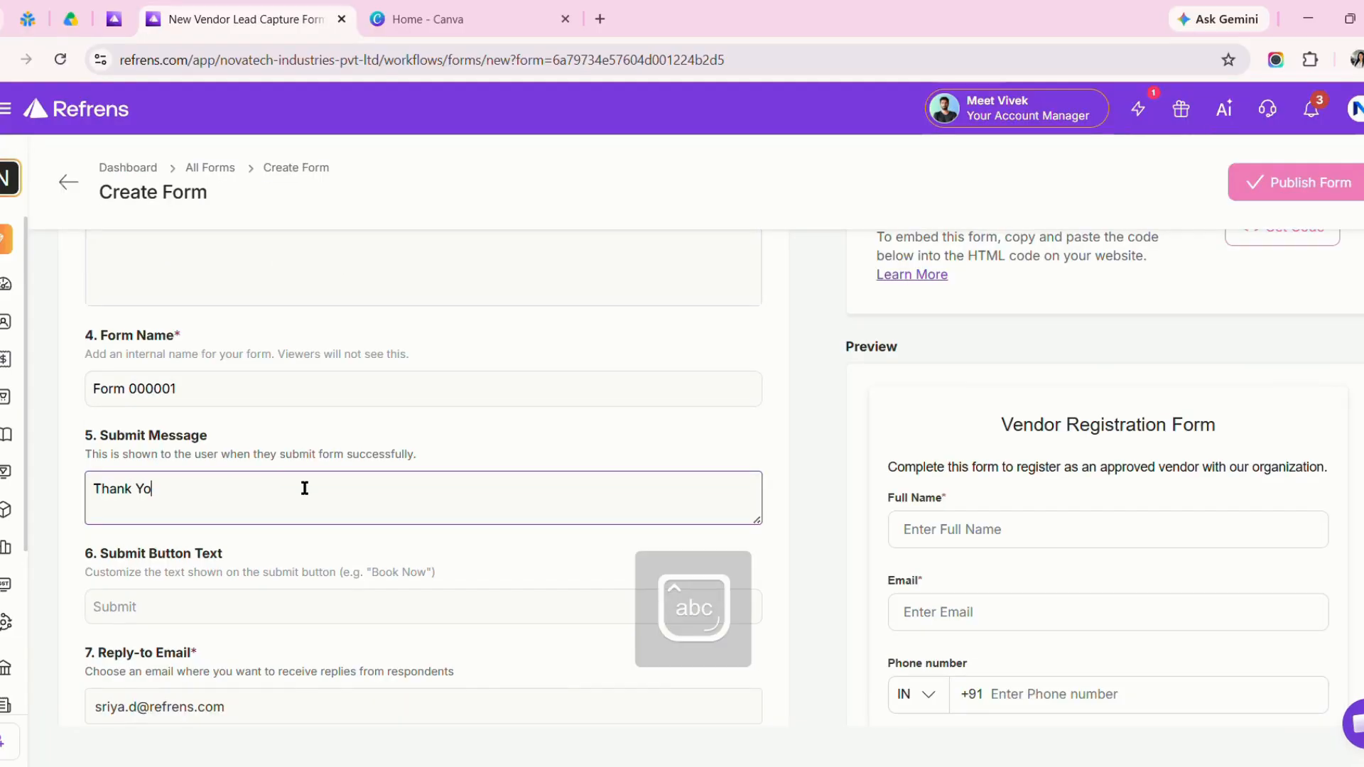
type("u for registering.")
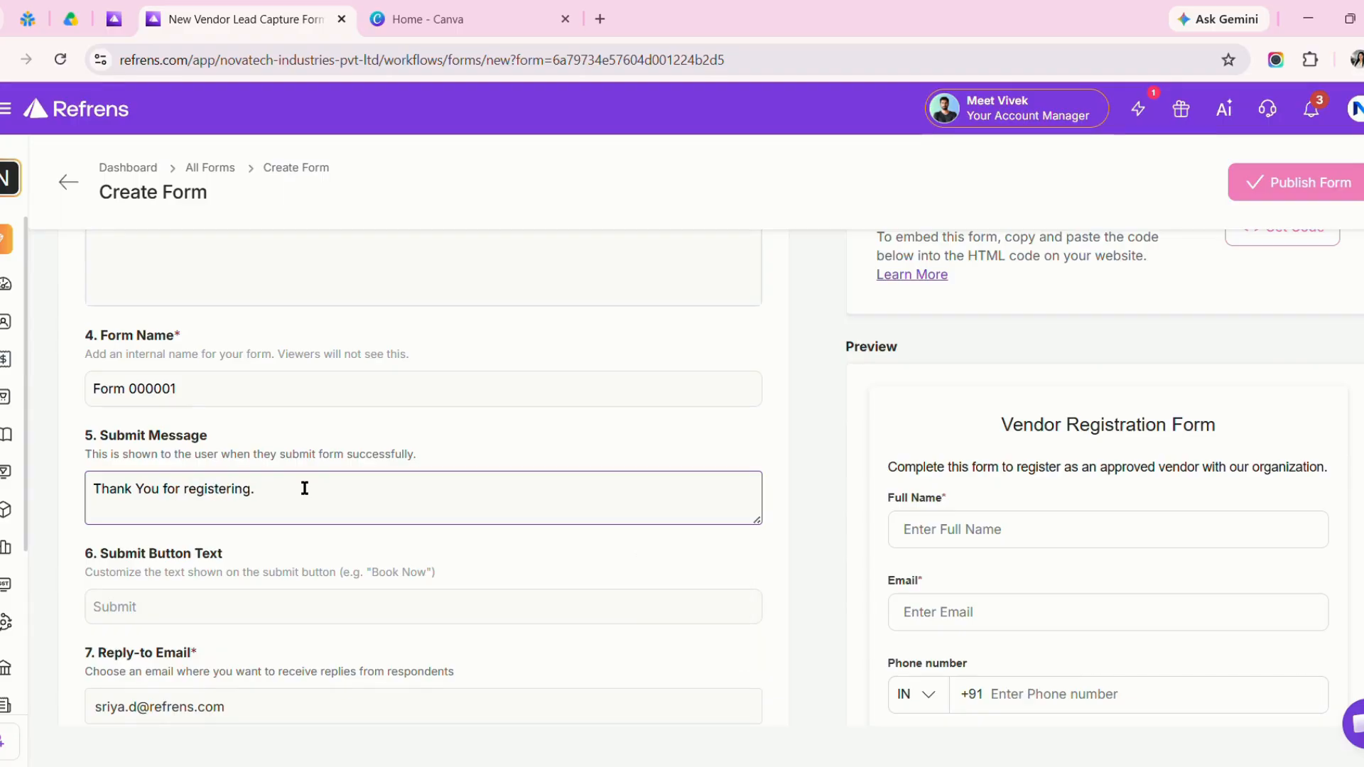
scroll(304, 488, "down", 2)
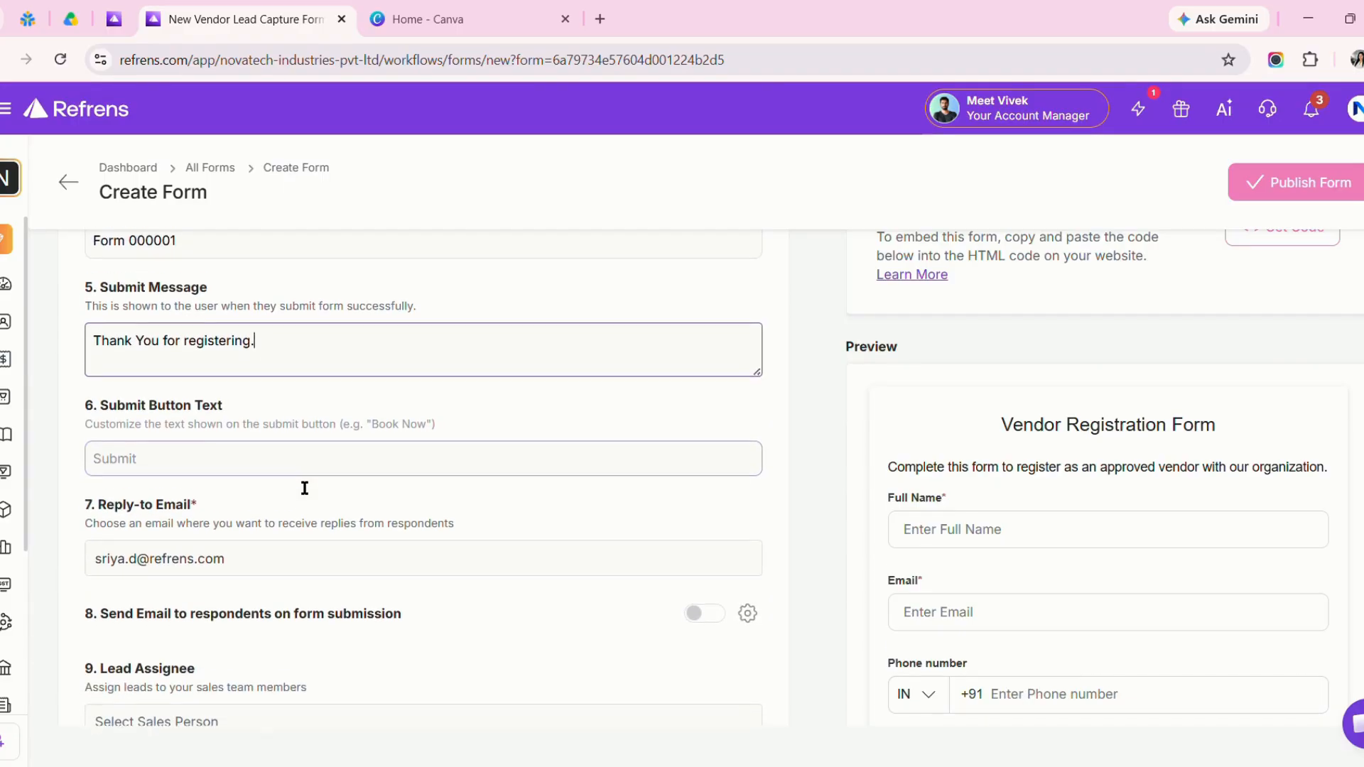
left_click(287, 451)
type("su")
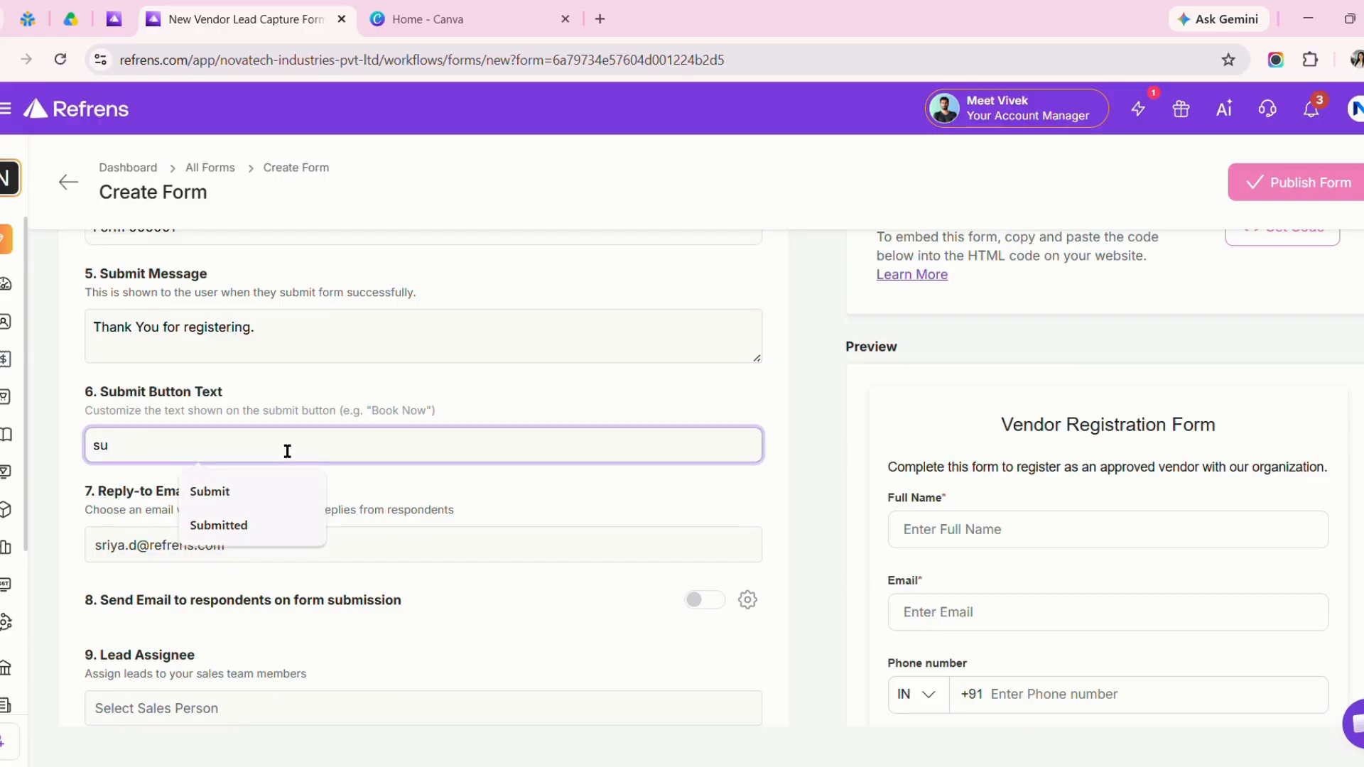
type("bmit")
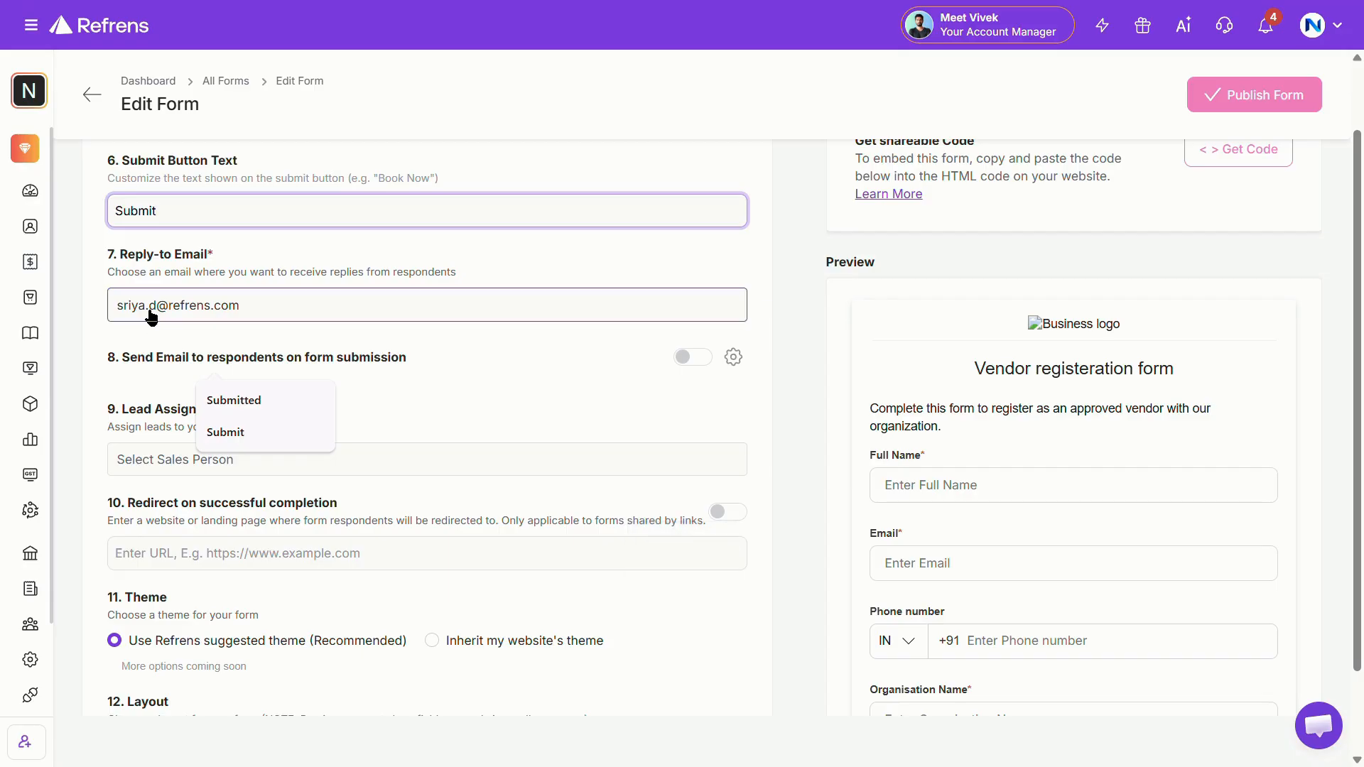
- Enable sending email to respondents on form submission and assign the form's leads to the first listed sales person
left_click(152, 312)
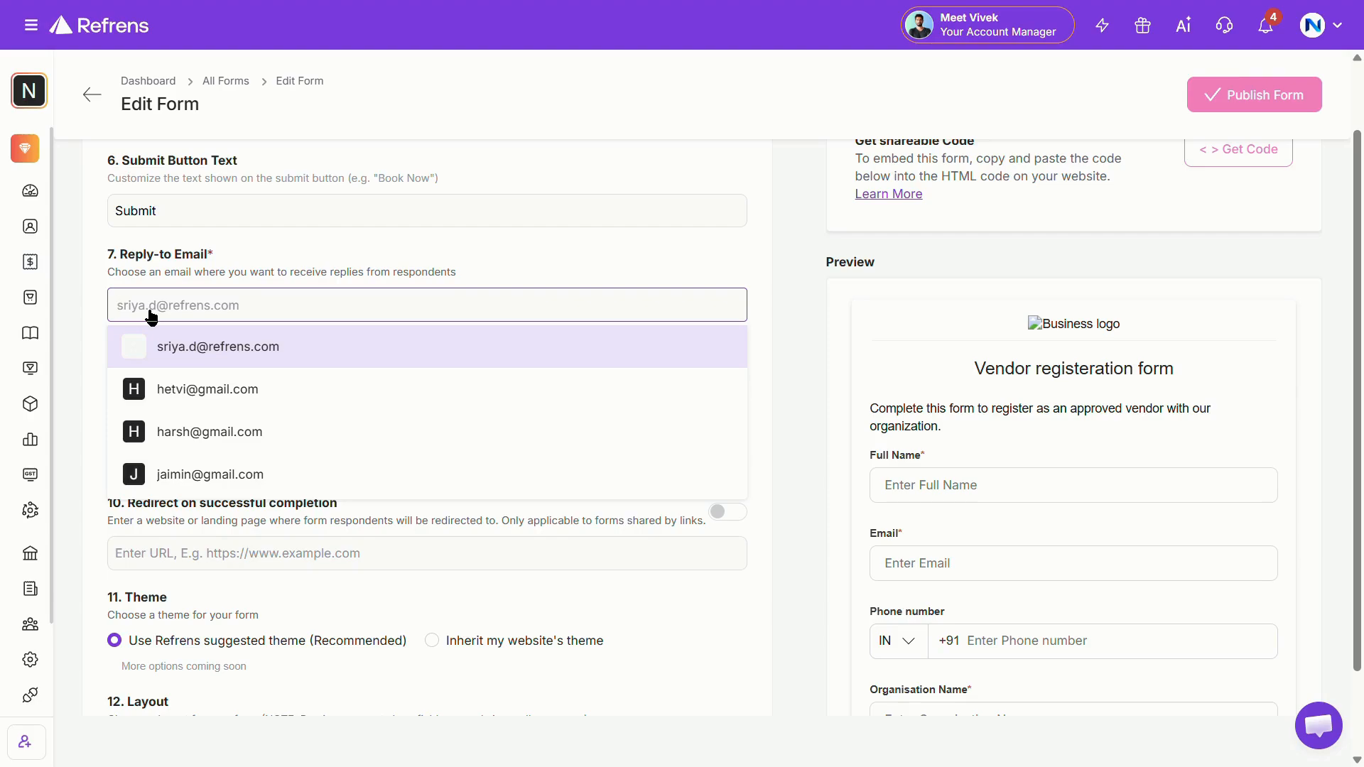
left_click(702, 339)
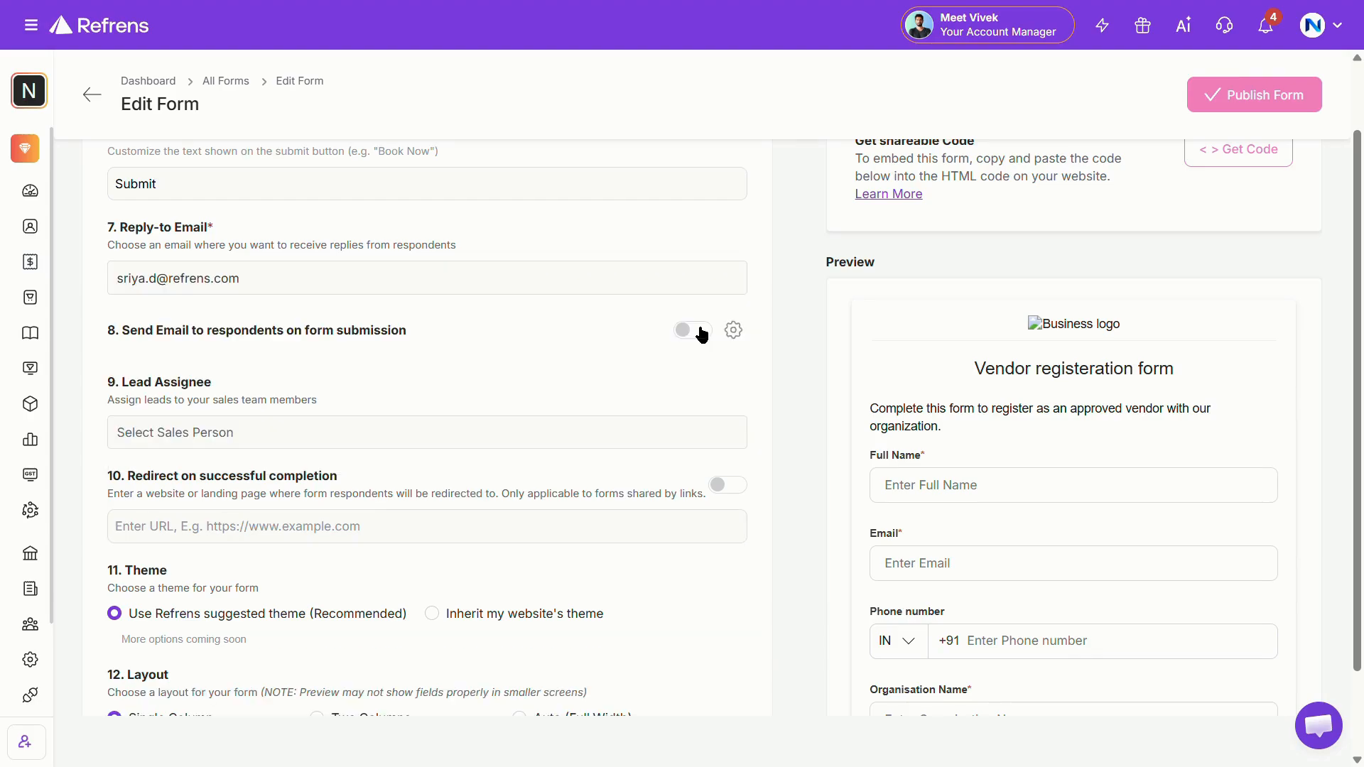
left_click(692, 331)
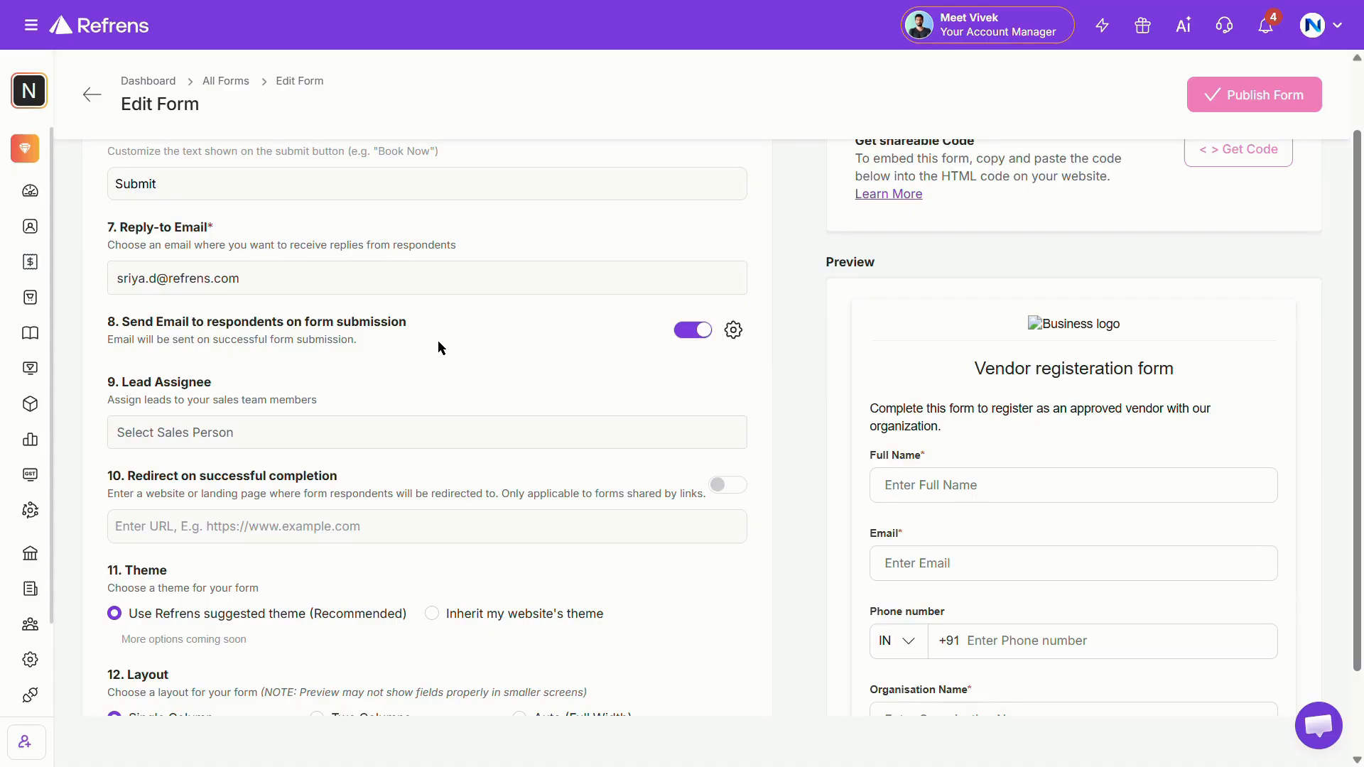
left_click(239, 434)
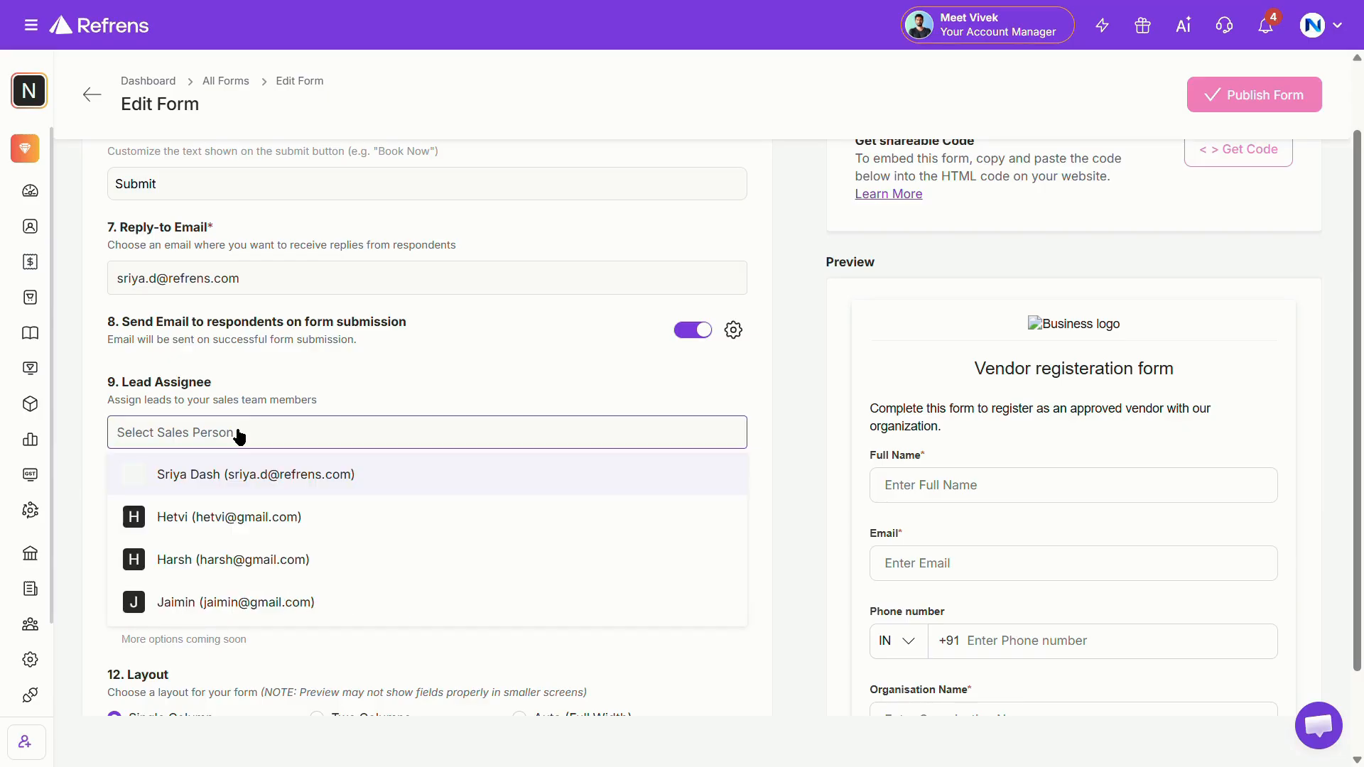
left_click(231, 475)
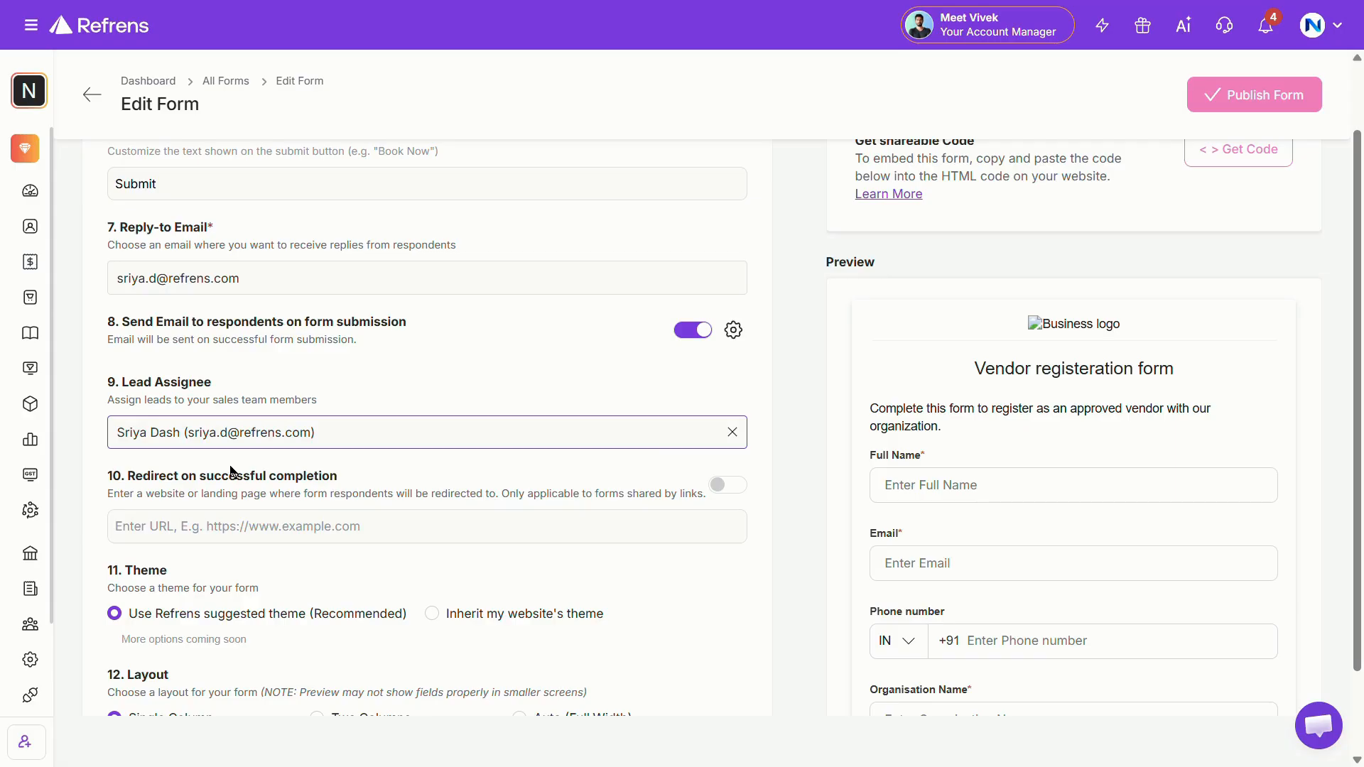
- Check the redirect URL option, leave it empty, and set the form theme to Inherit my website's theme
scroll(232, 473, "down", 1)
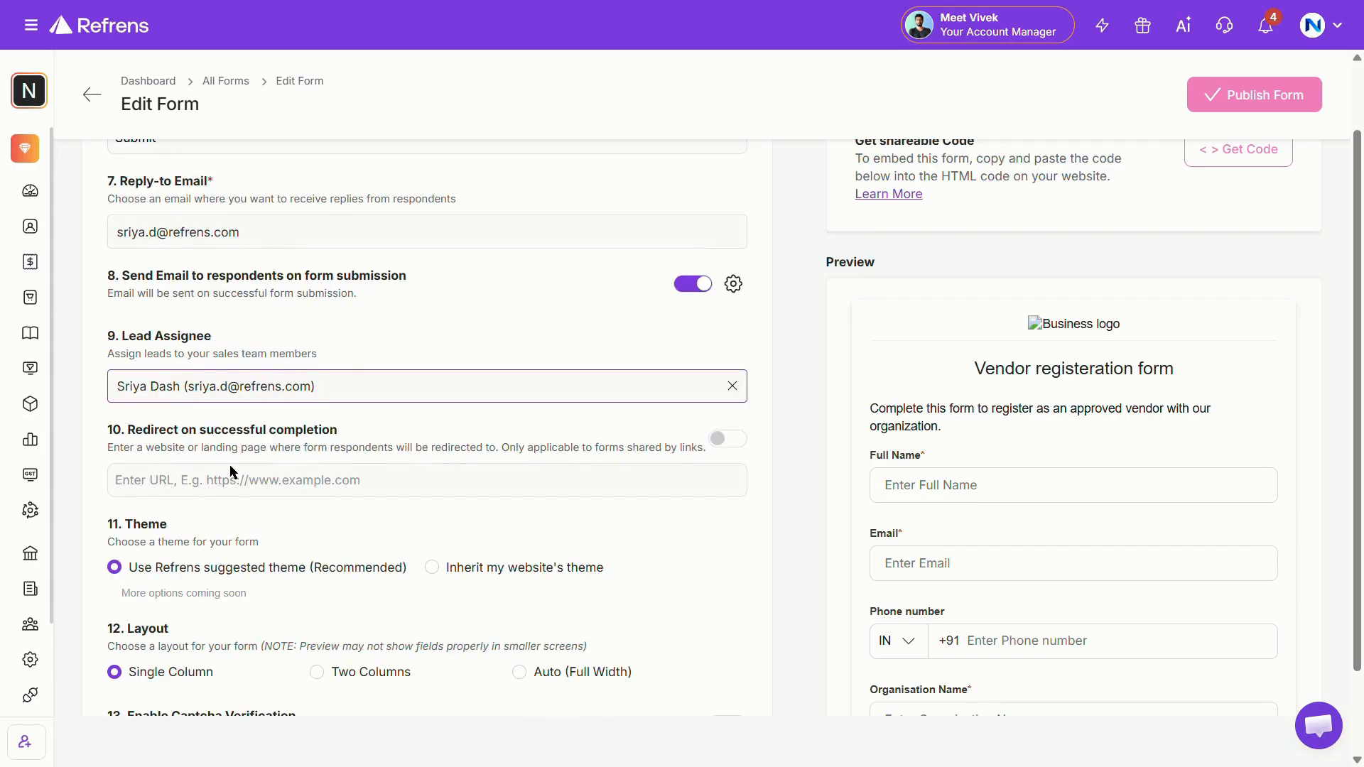
scroll(230, 469, "down", 2)
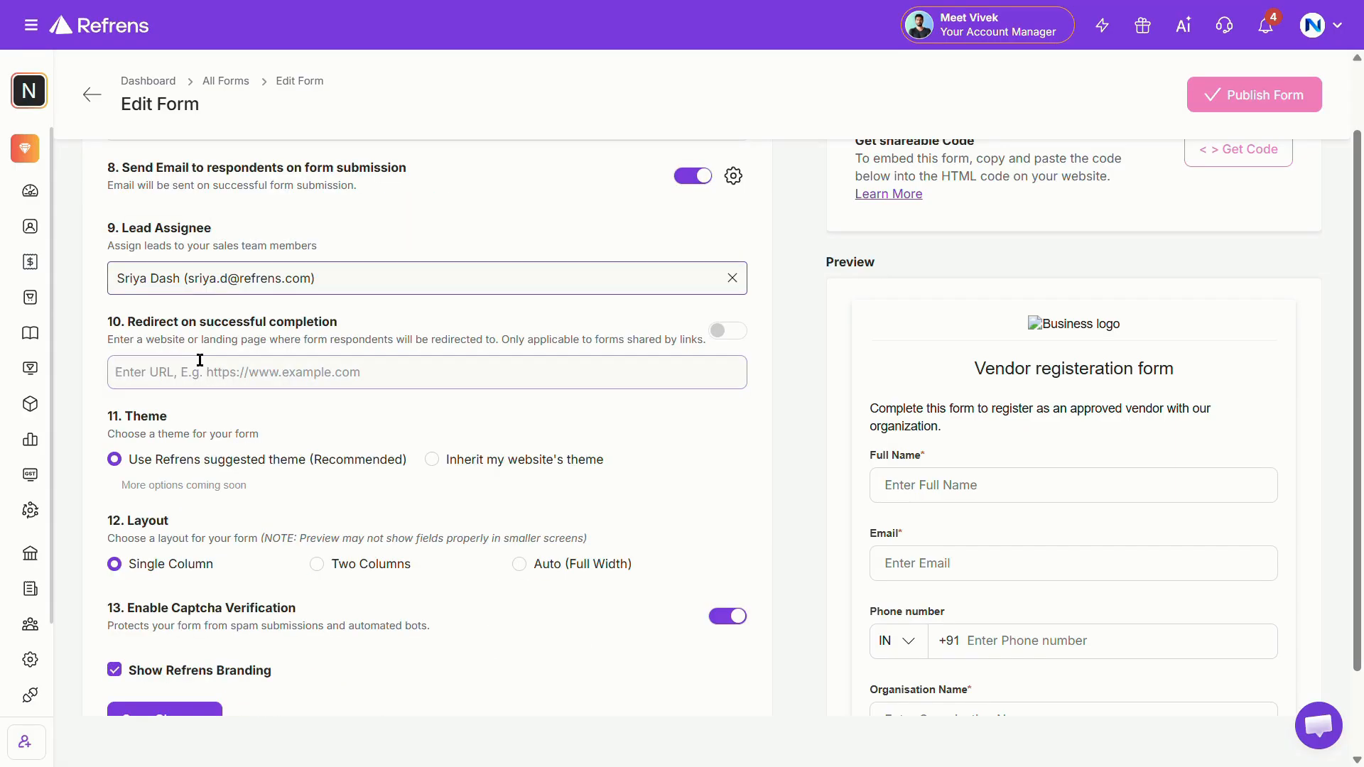
left_click(200, 360)
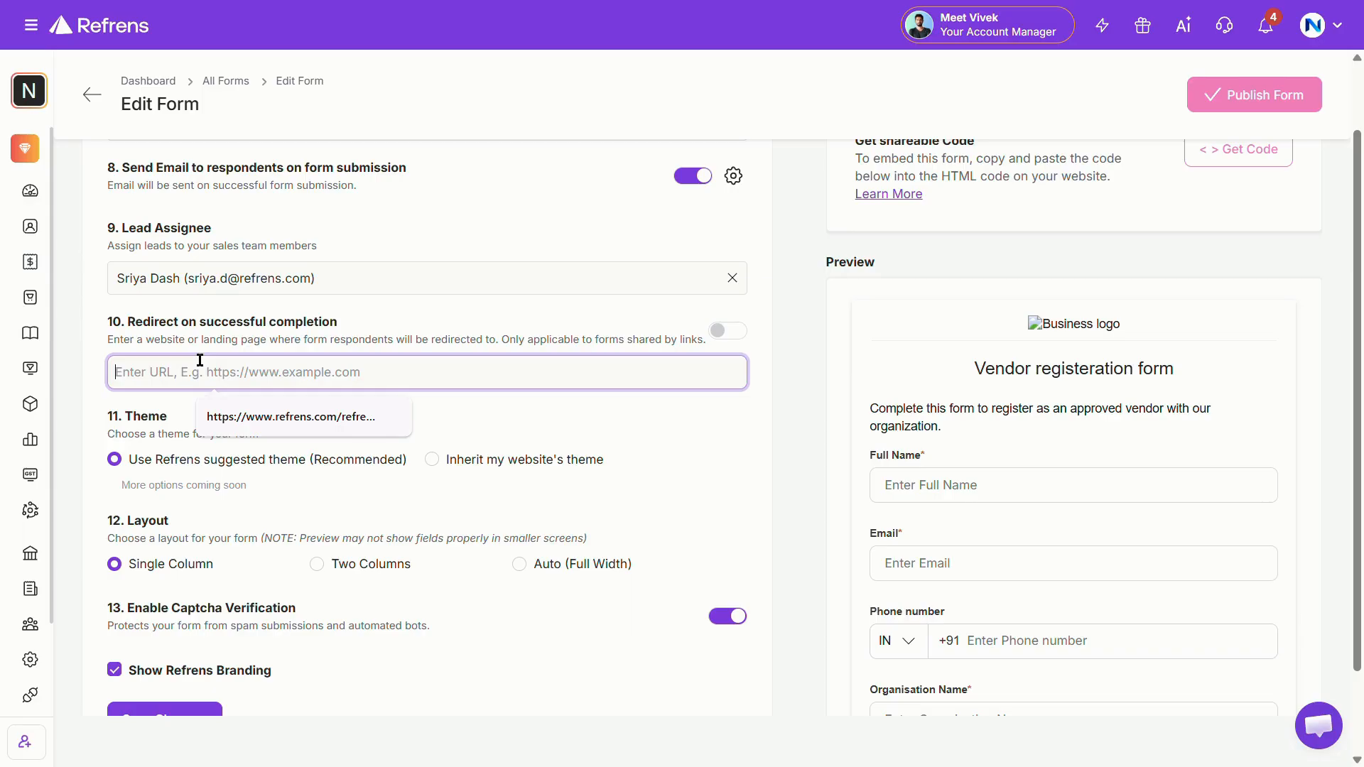
scroll(182, 297, "down", 2)
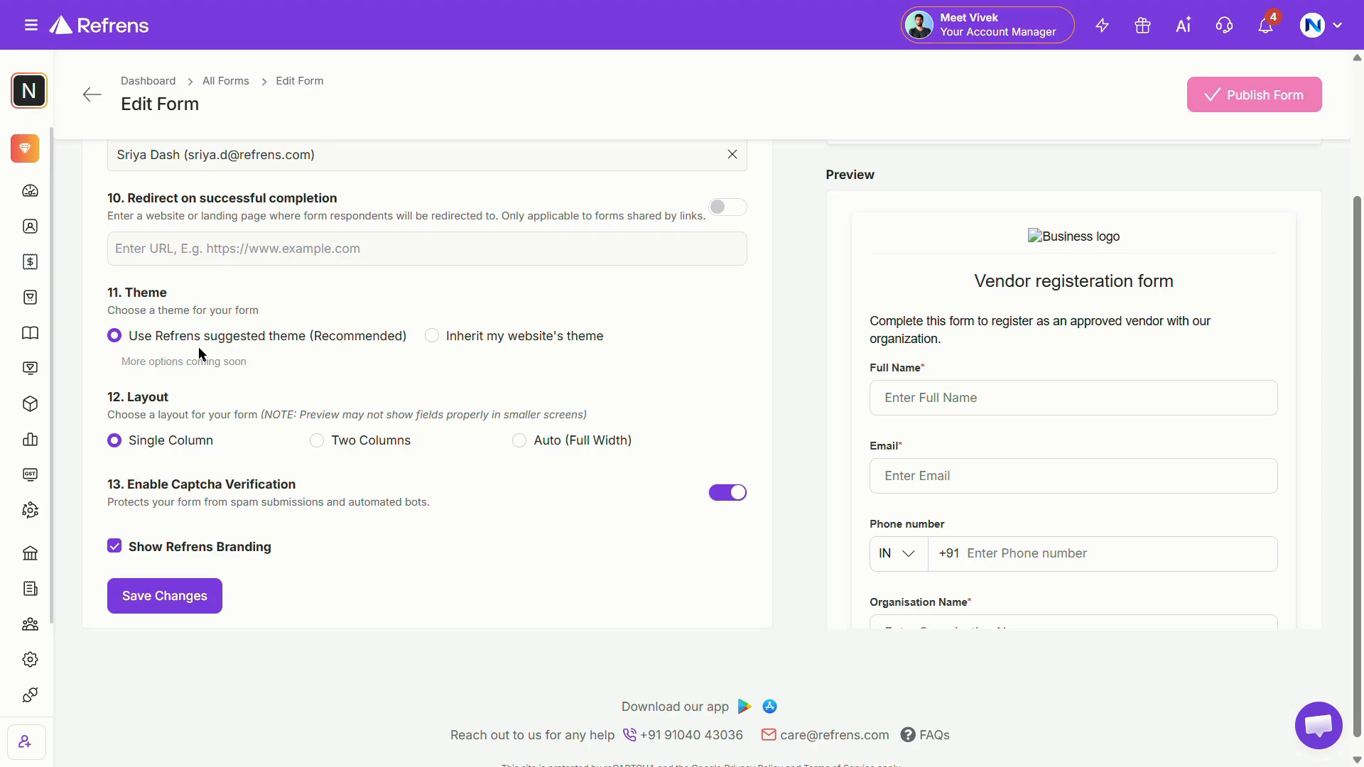
left_click(456, 333)
- Try the Two Columns and Auto (Full Width) layouts, return to Single Column, and review the form preview
scroll(159, 398, "down", 1)
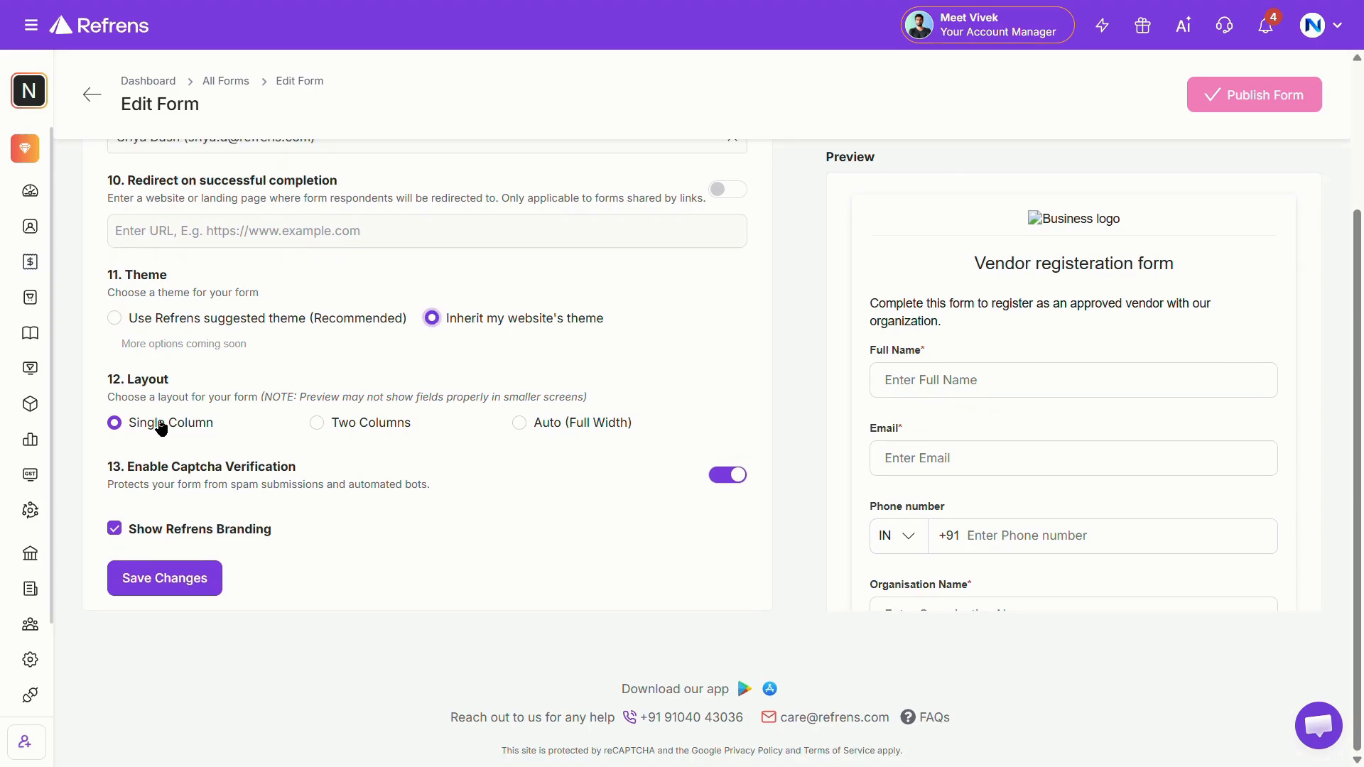
left_click(363, 425)
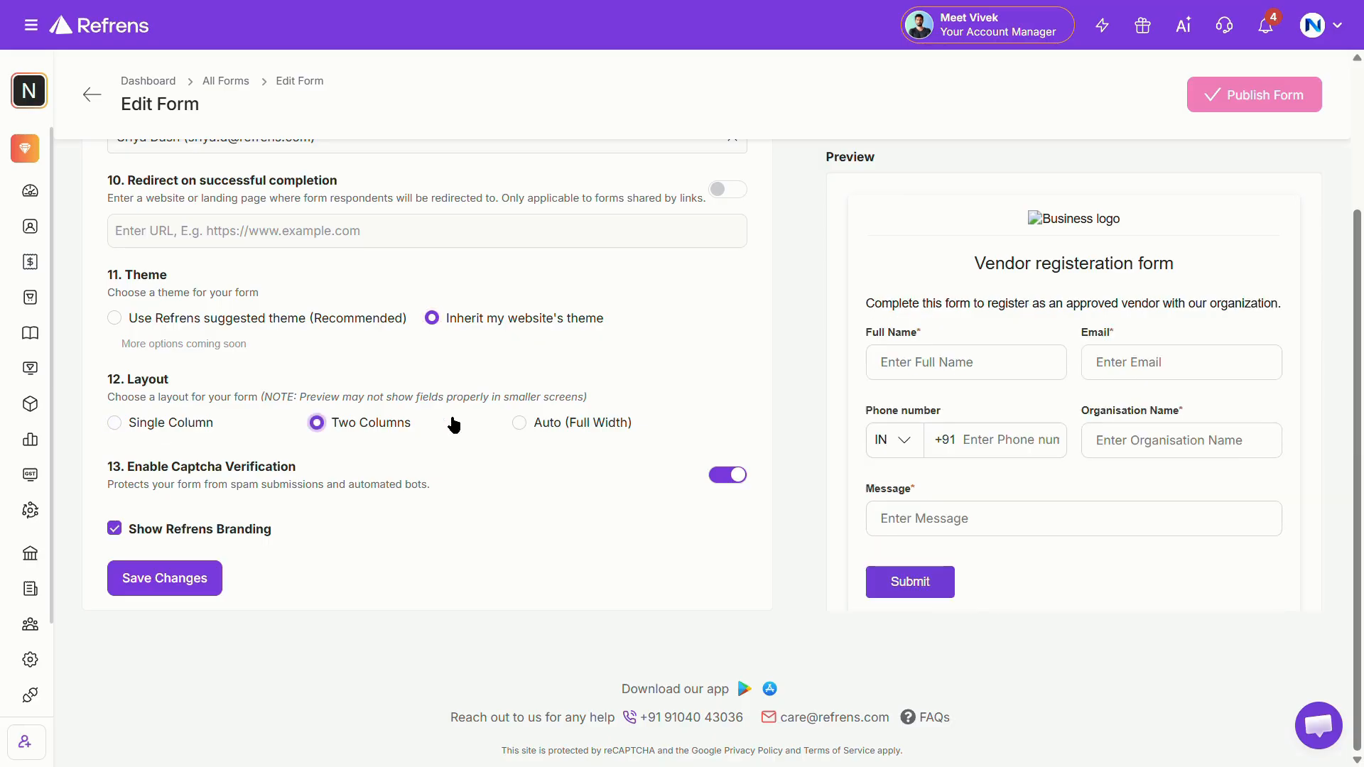
left_click(544, 421)
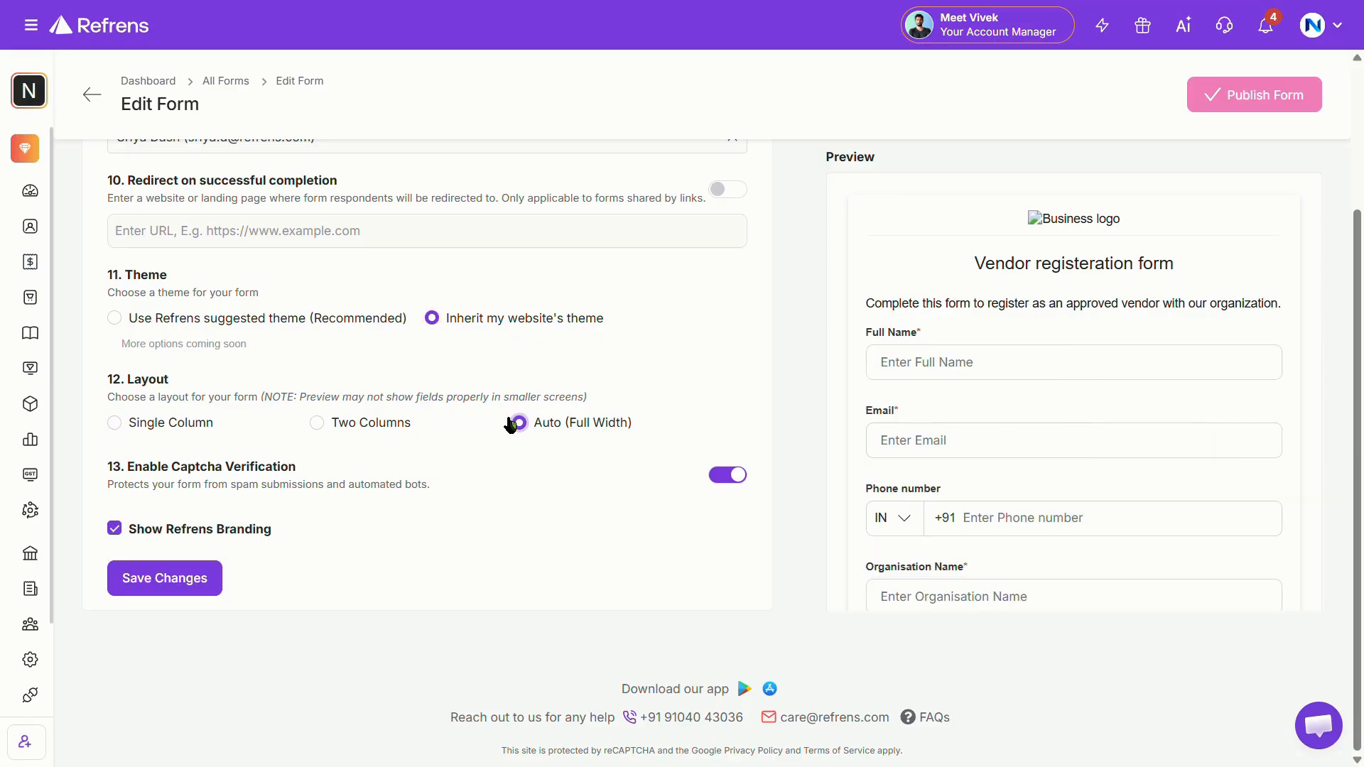
left_click(185, 426)
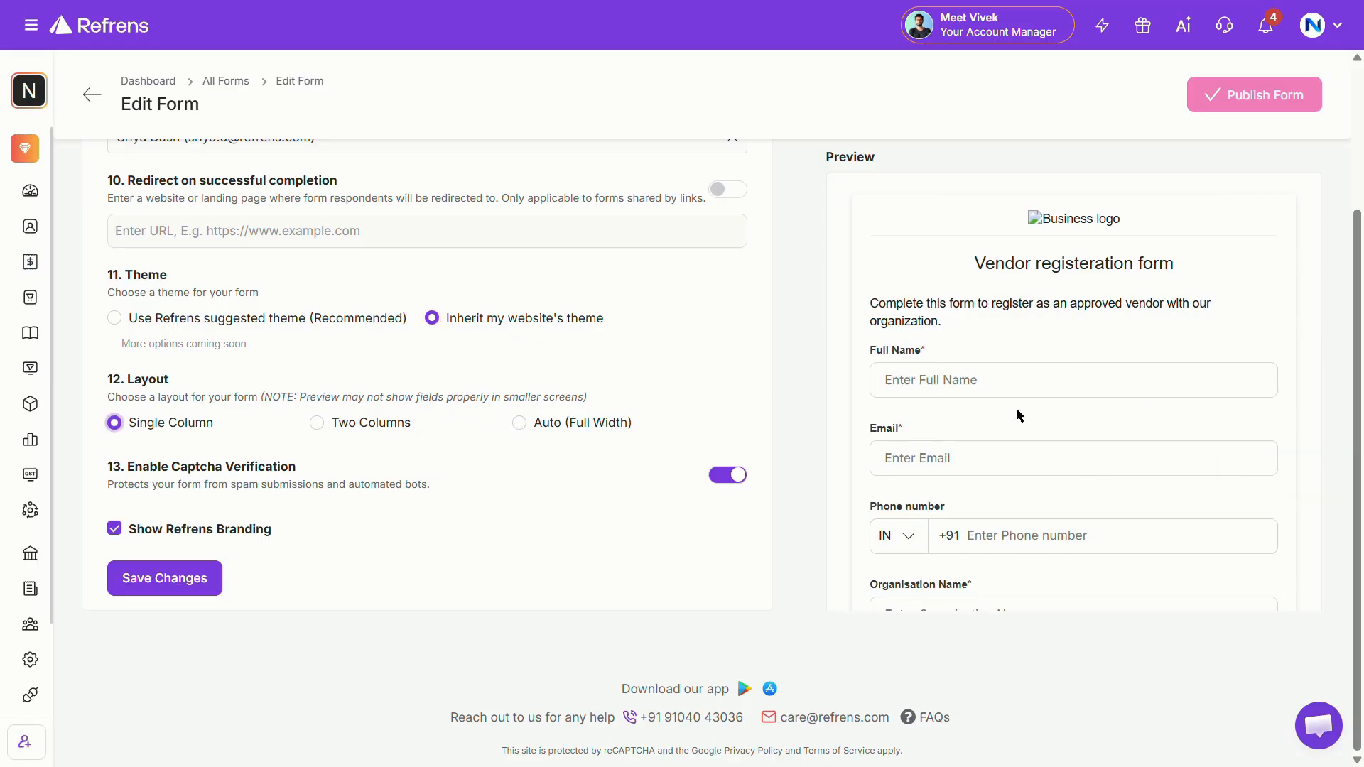
scroll(1028, 414, "down", 4)
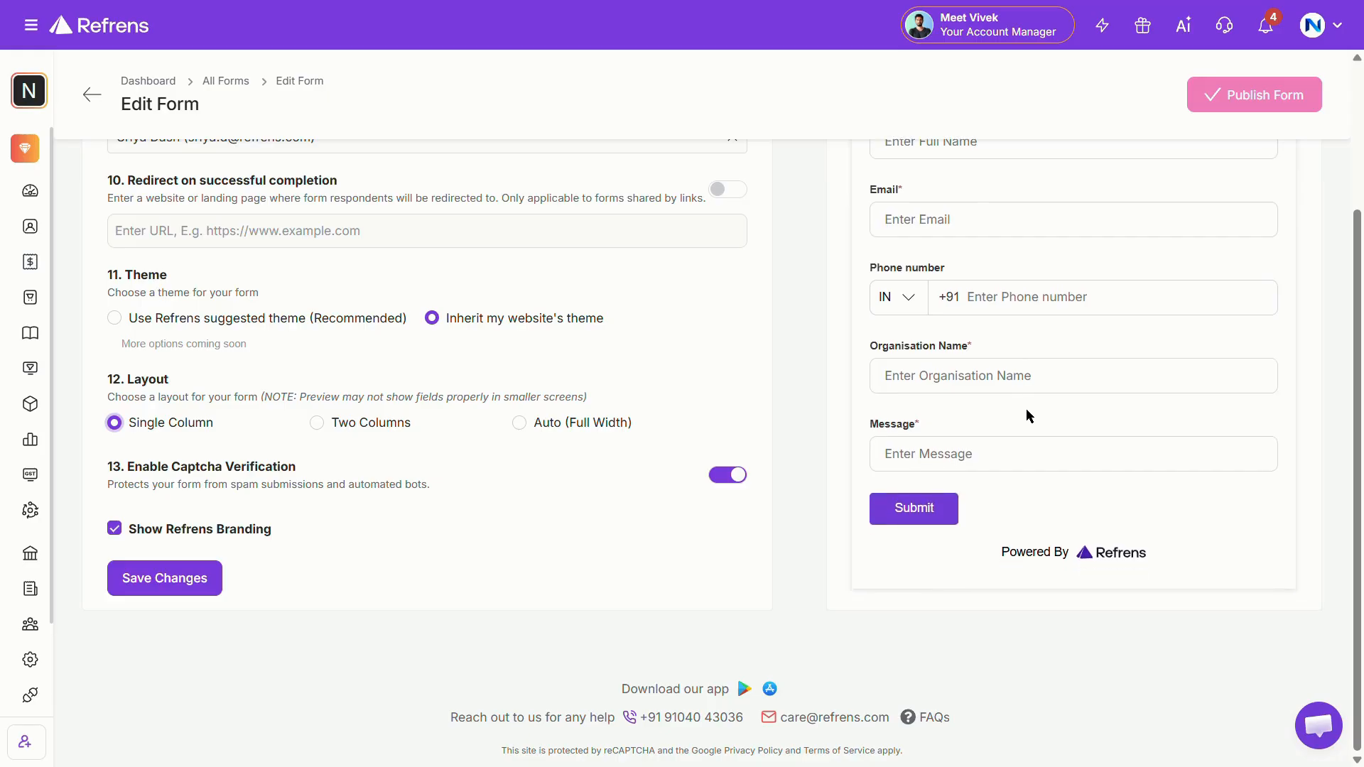
scroll(1027, 414, "up", 4)
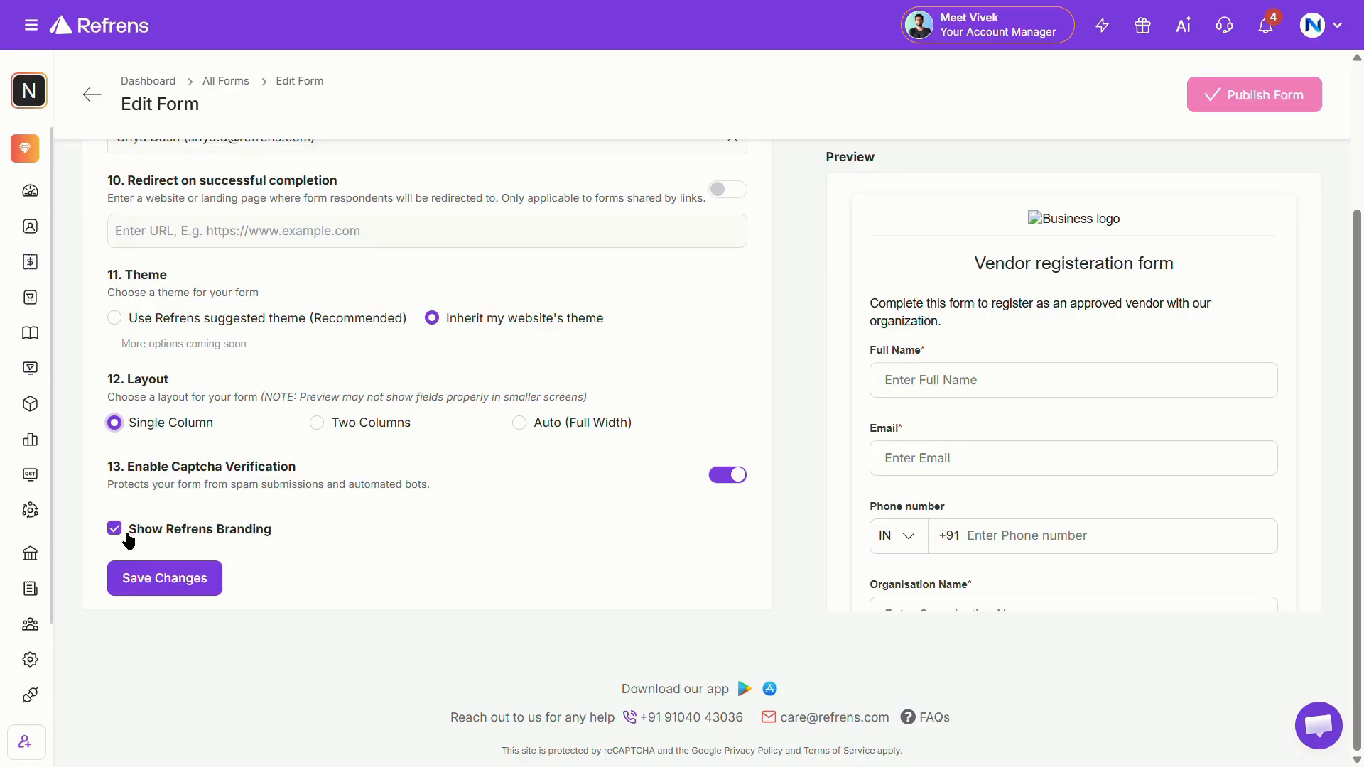
- Save the form configuration with captcha verification and Refrens branding kept on, and publish the form
scroll(122, 545, "up", 1)
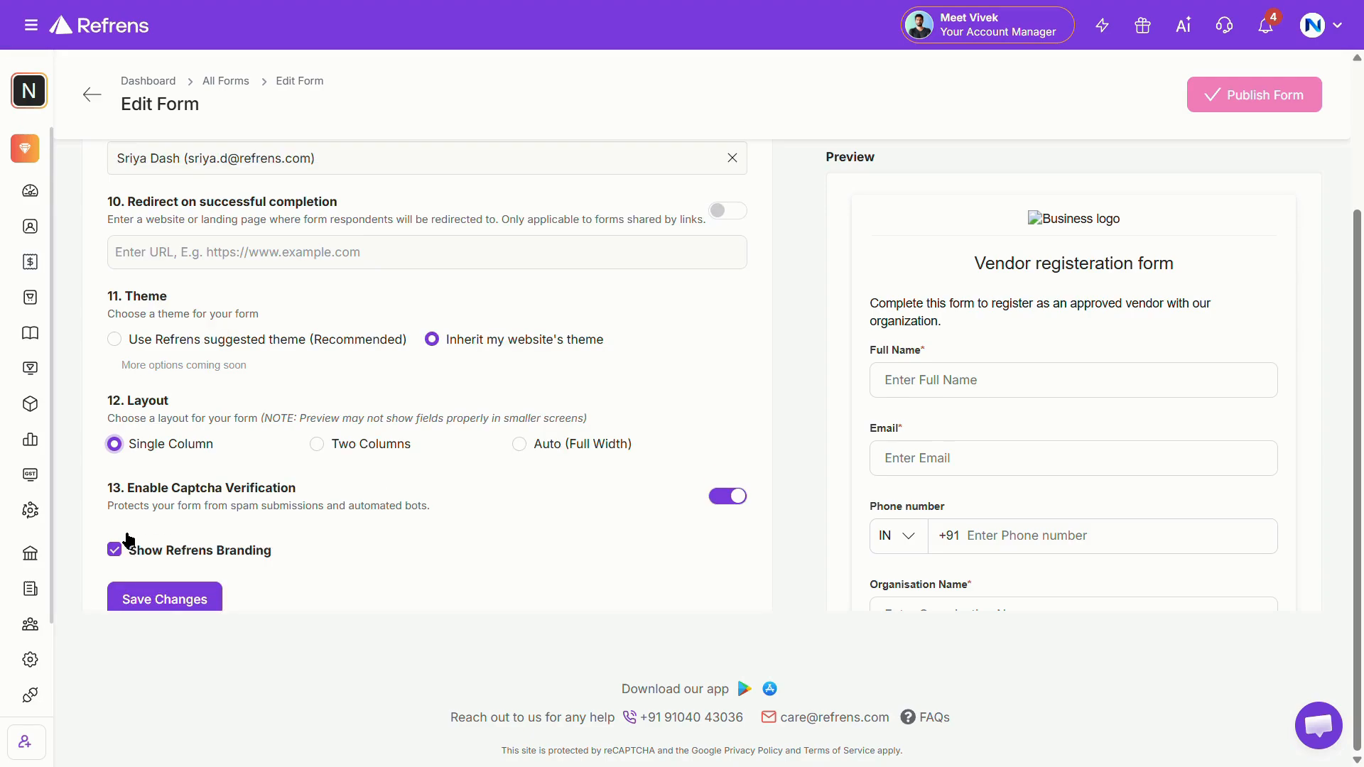
scroll(126, 540, "down", 1)
left_click(147, 581)
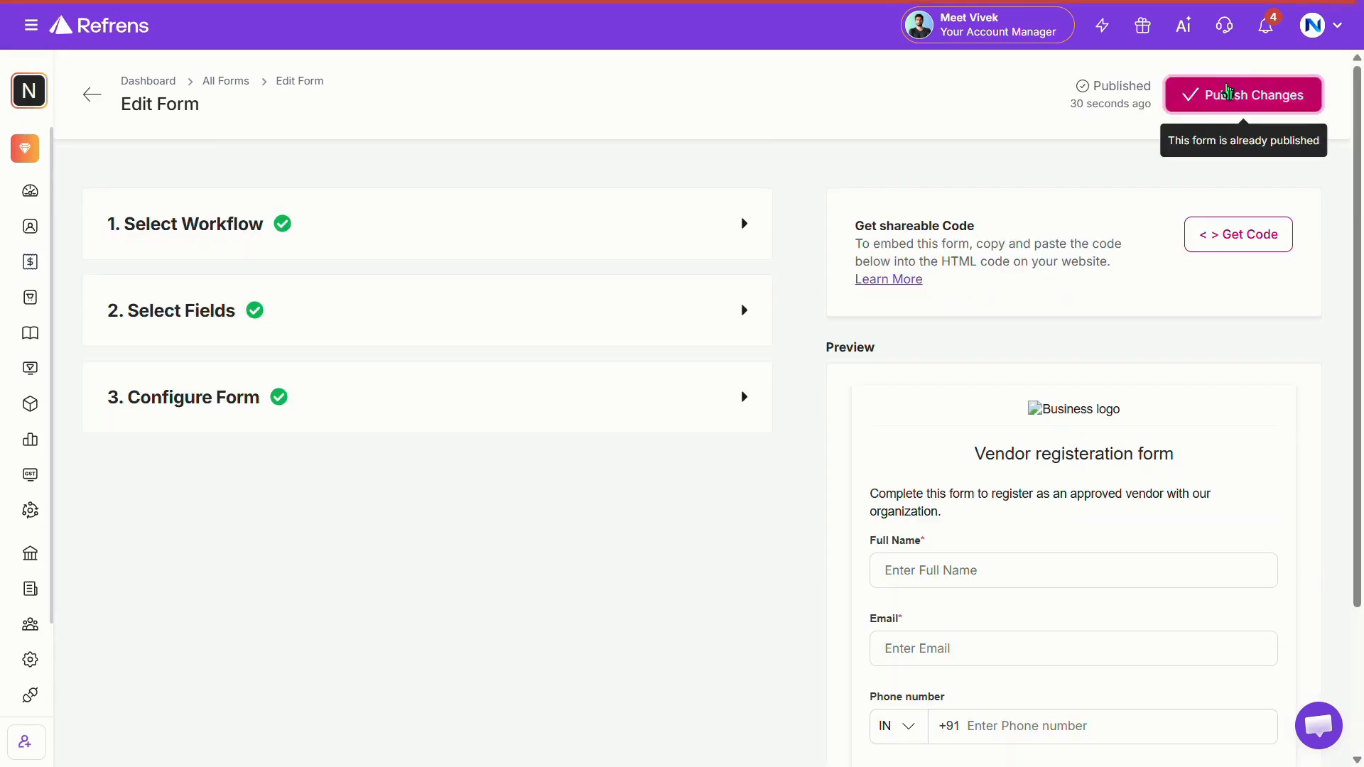
left_click(1183, 93)
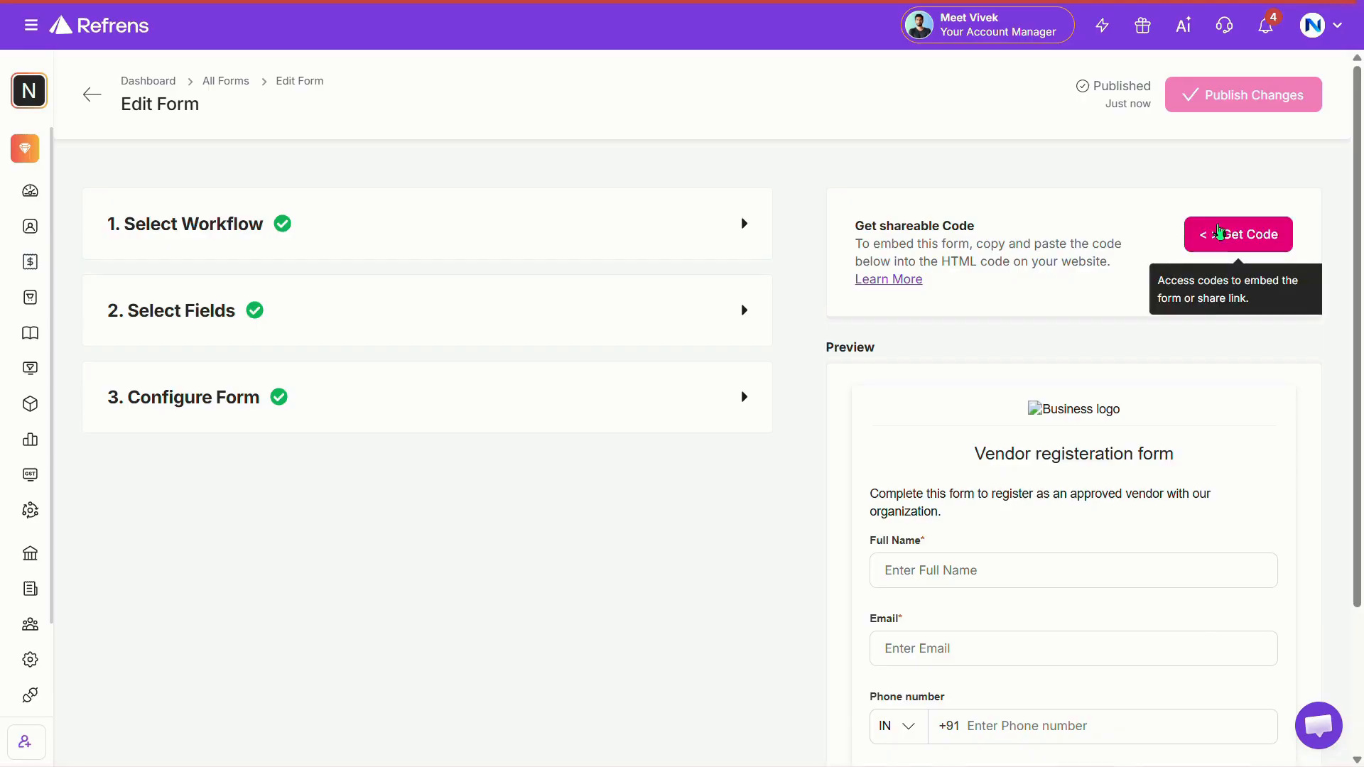
- Copy the published form's embed code and open the vendor registration form on the NovaTech Industries website
left_click(1219, 232)
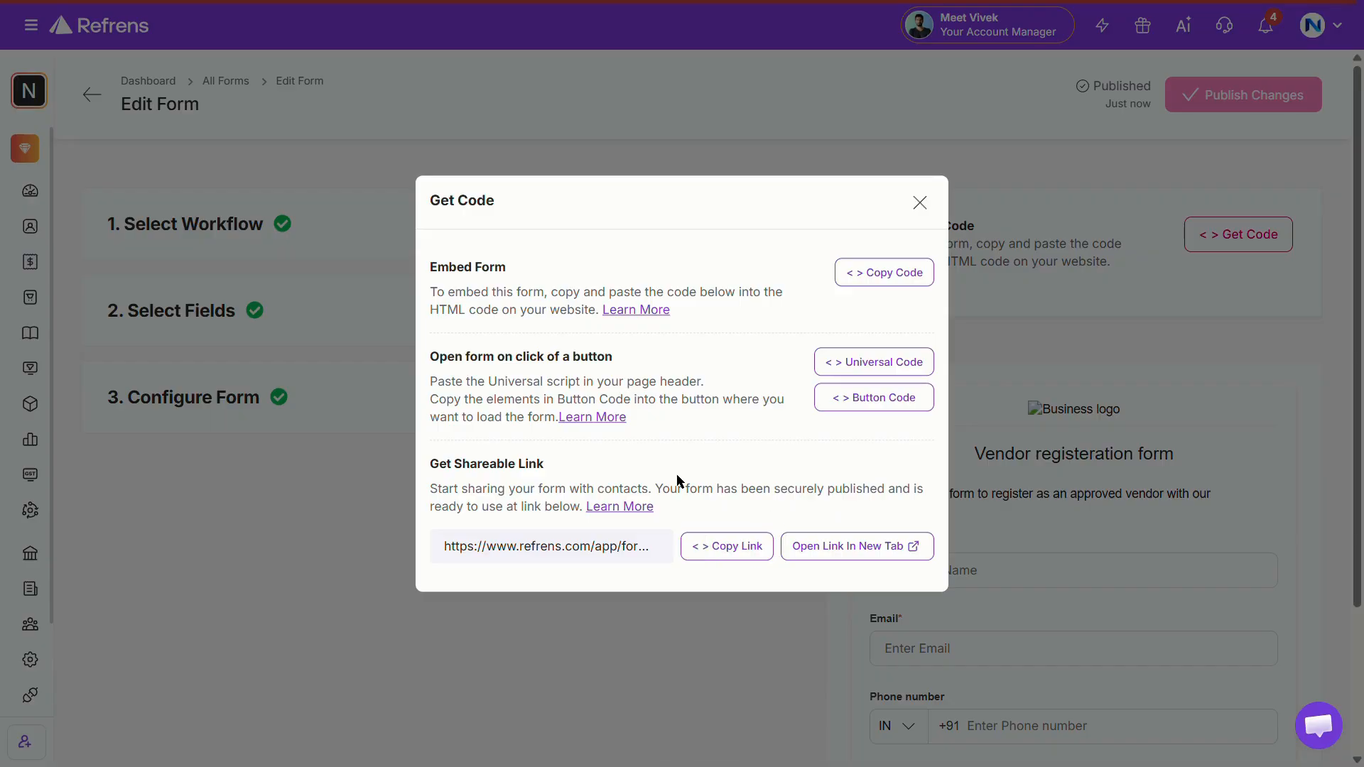
left_click(874, 279)
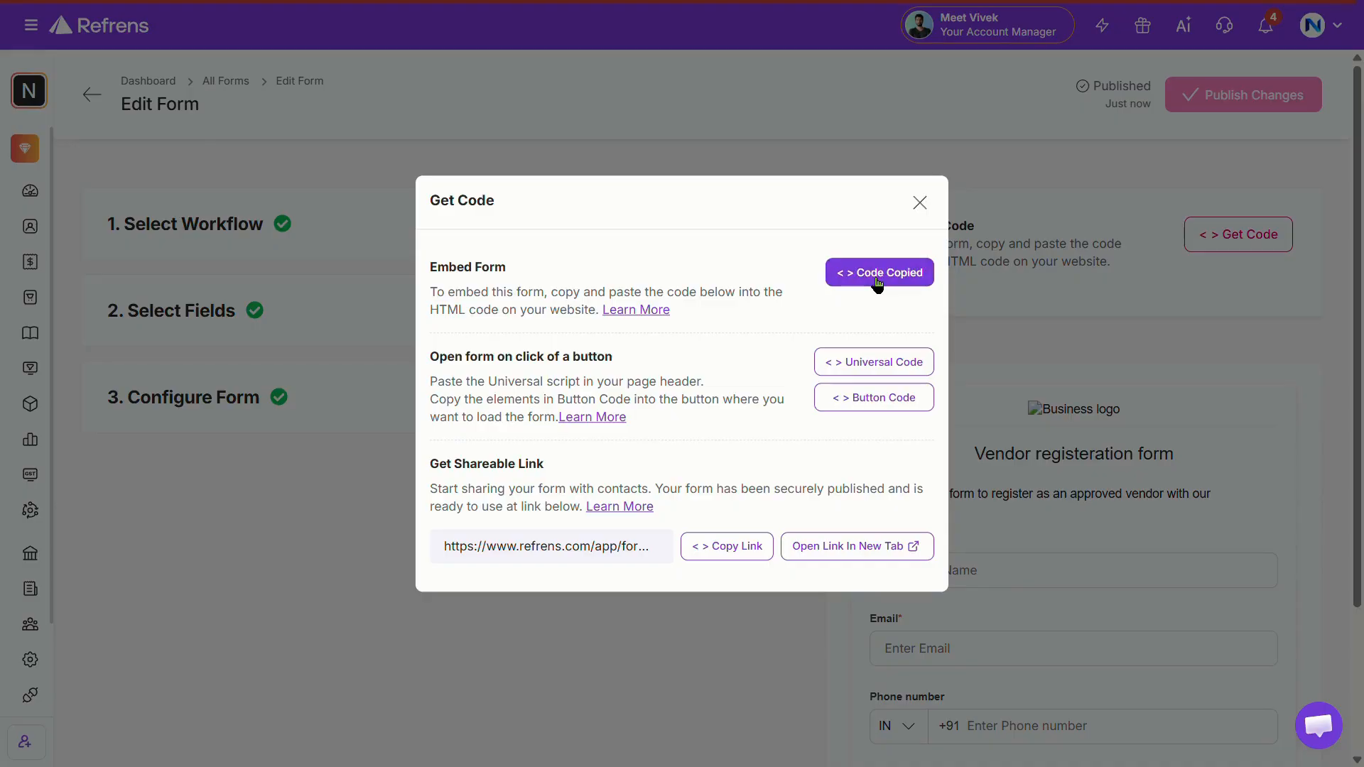
left_click(579, 3)
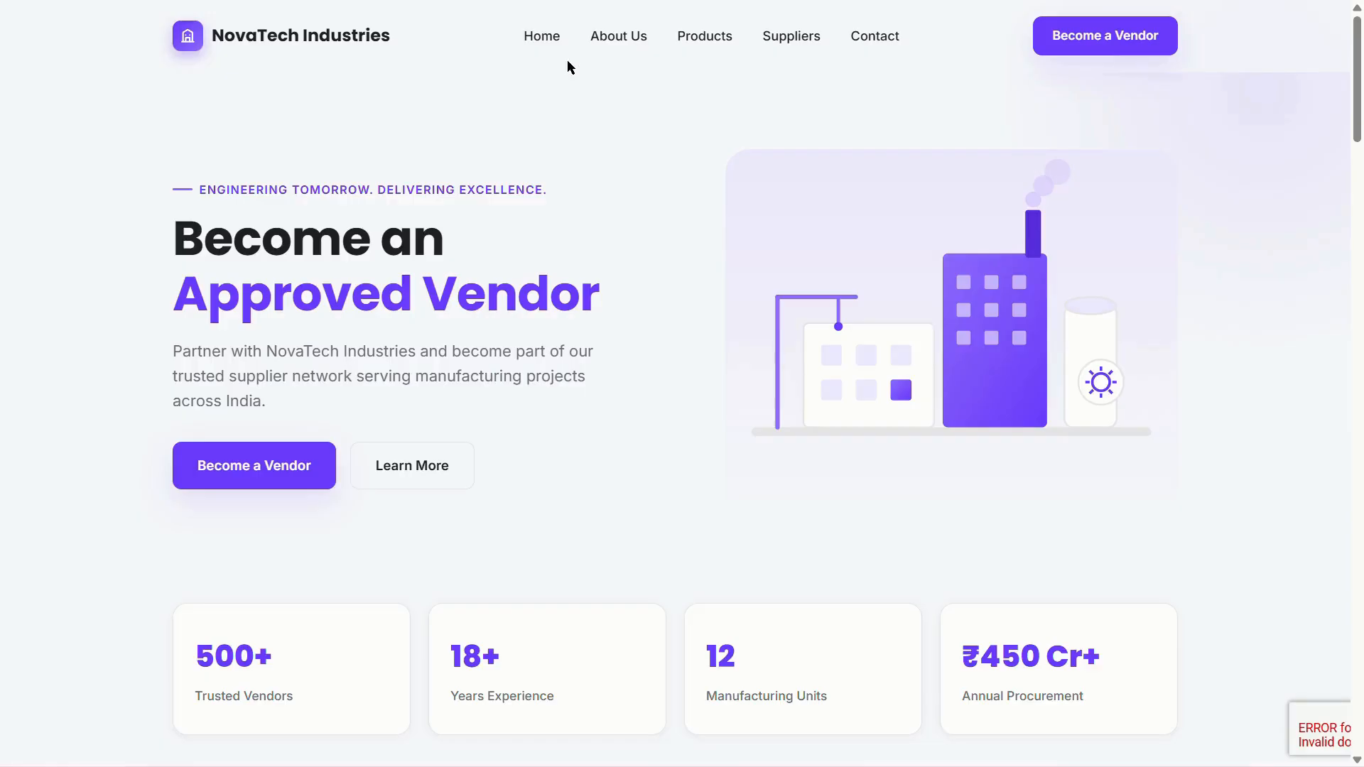
left_click(1063, 50)
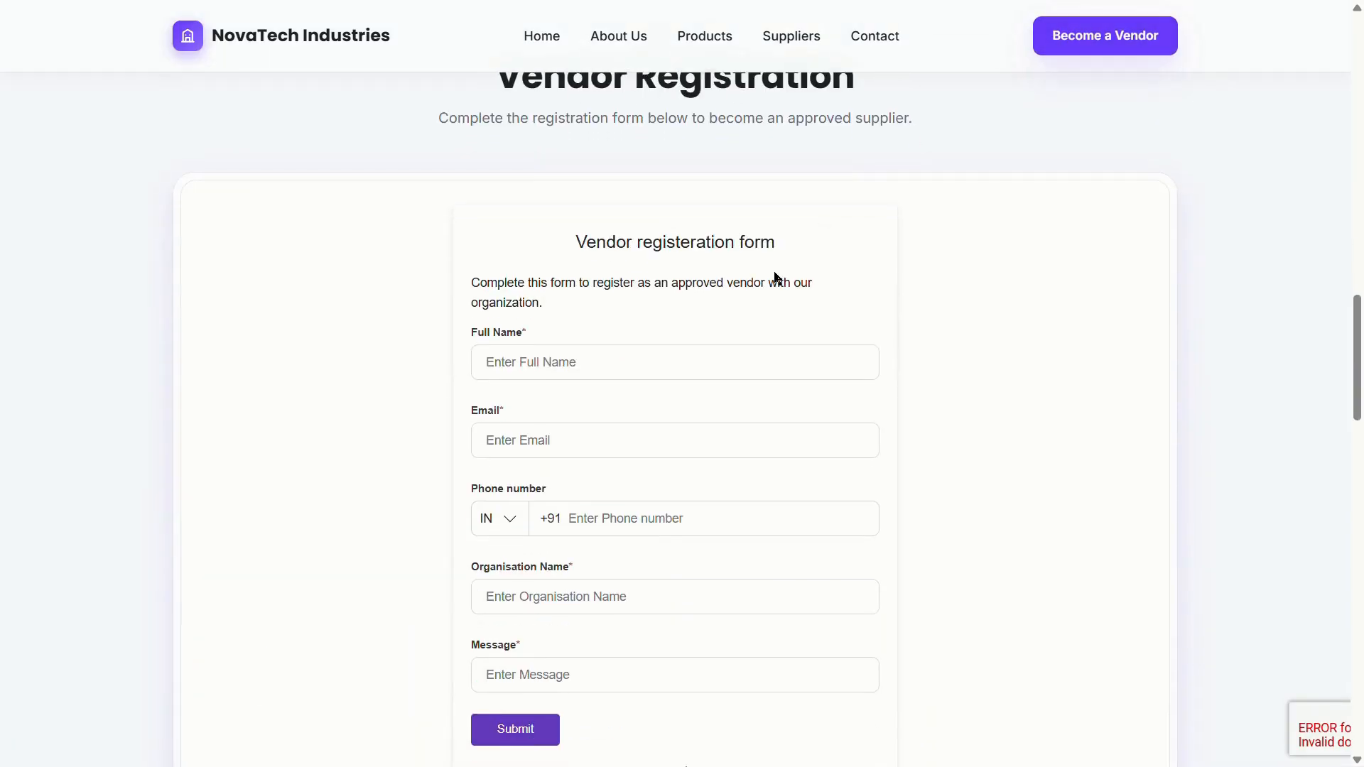
- Submit the registration form with the vendor's contact details, organisation Refrens and message "I want to apply for Labs furniture", and check the vendor leads list
left_click(640, 372)
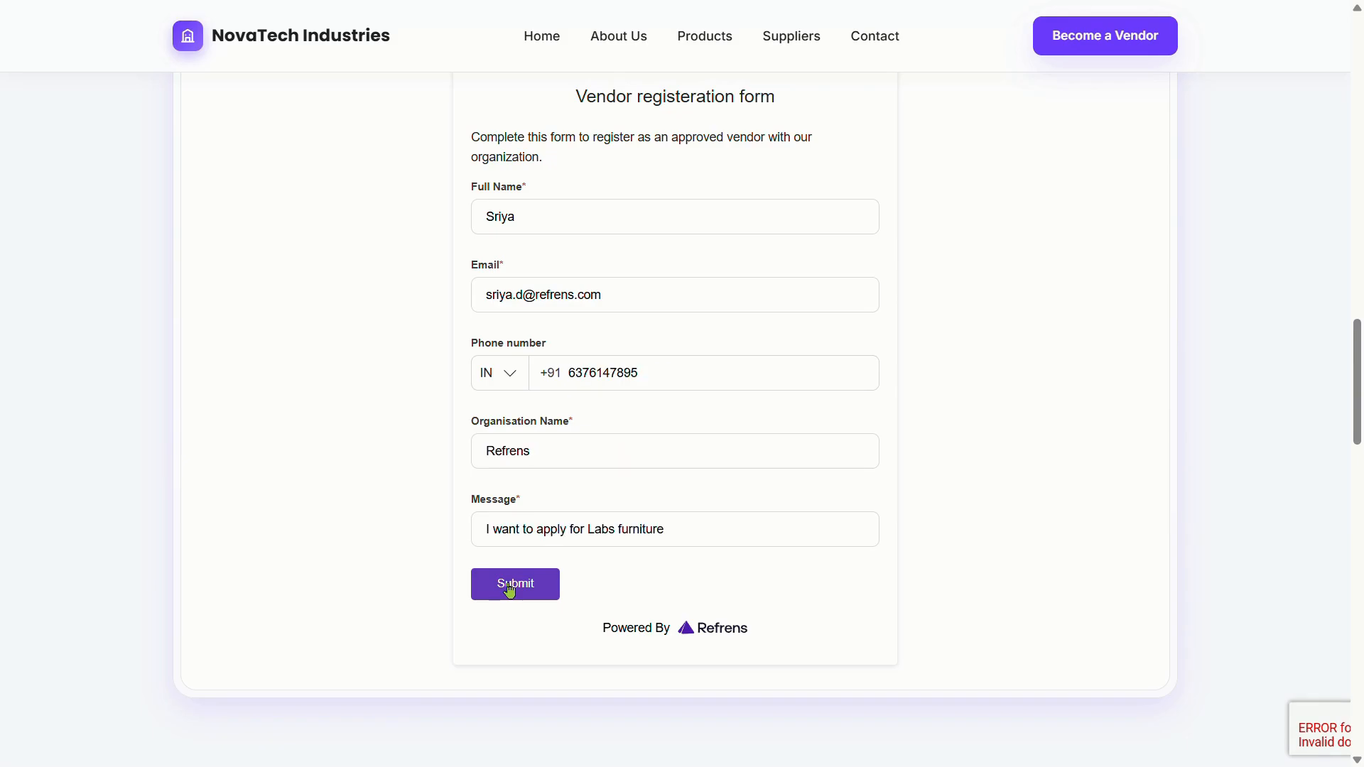
left_click(515, 583)
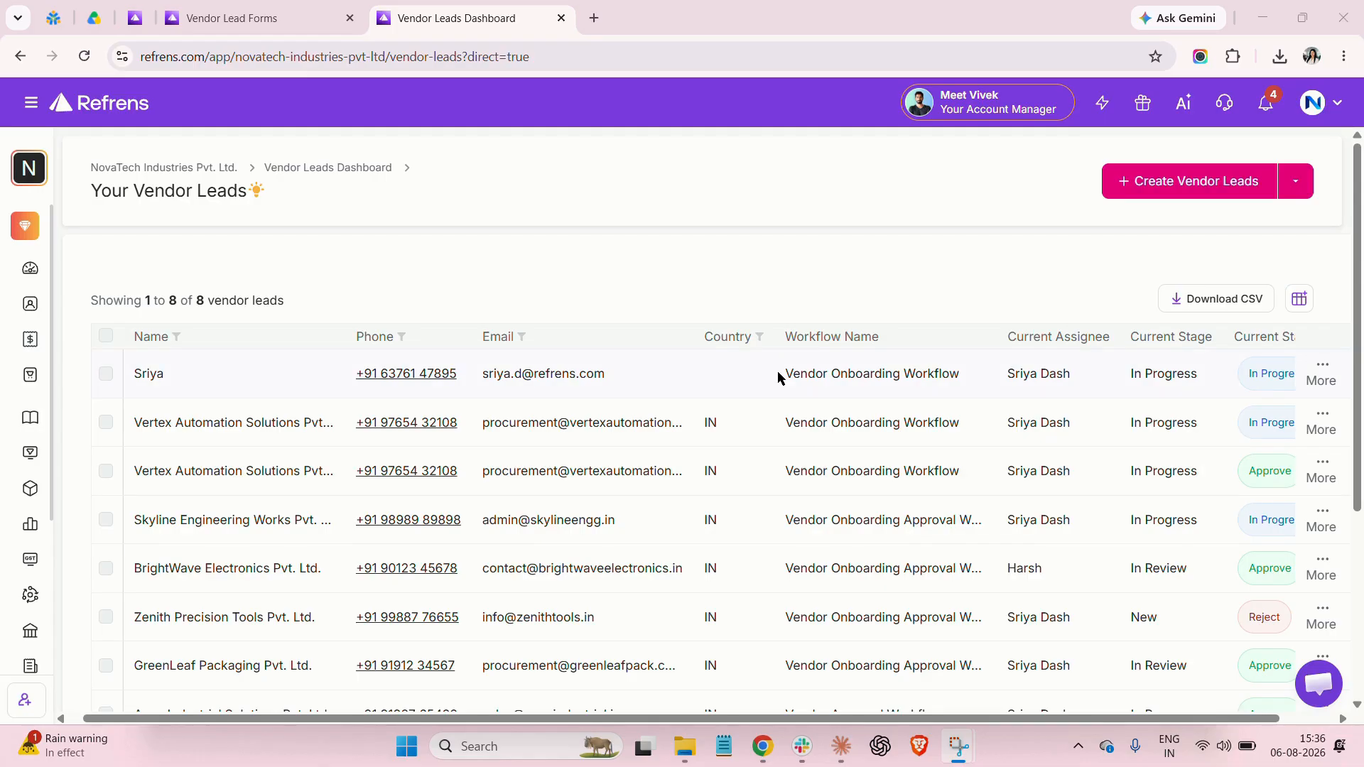
scroll(778, 373, "right", 1)
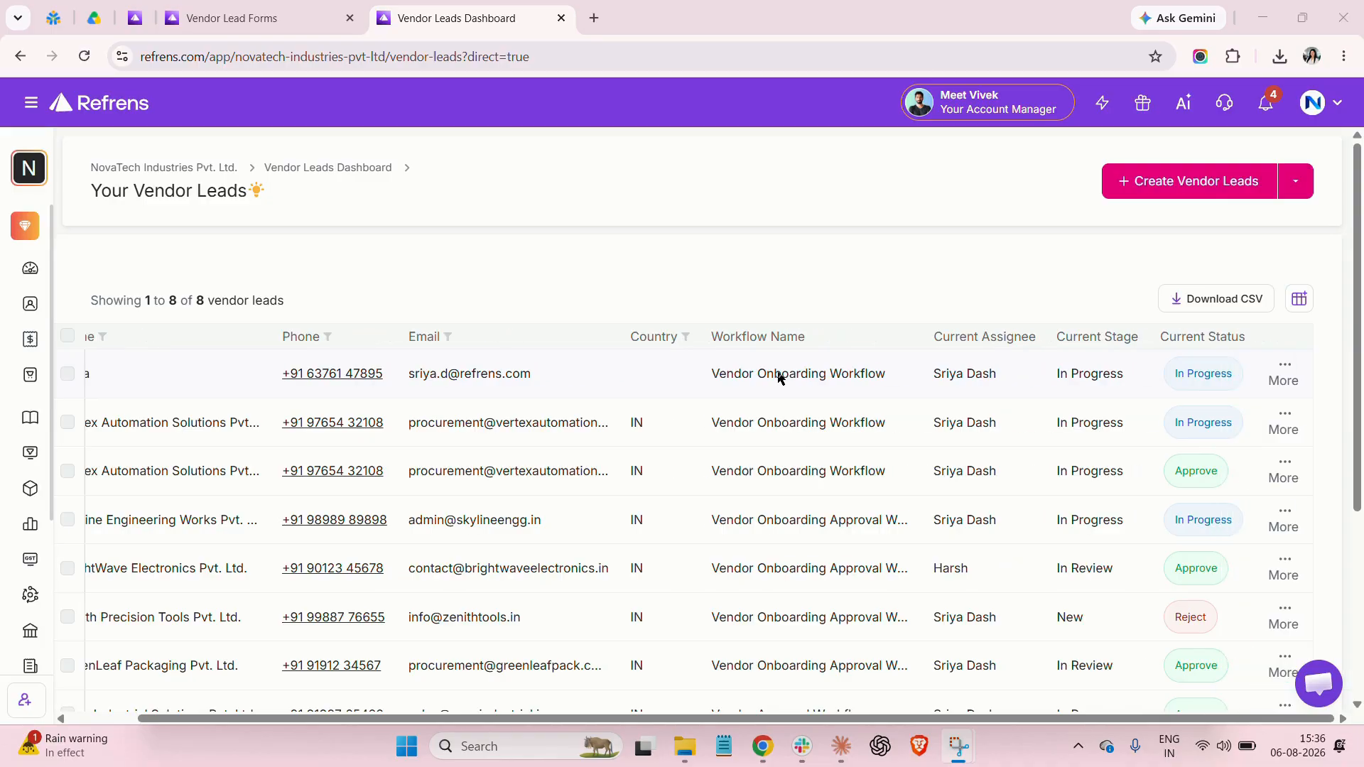